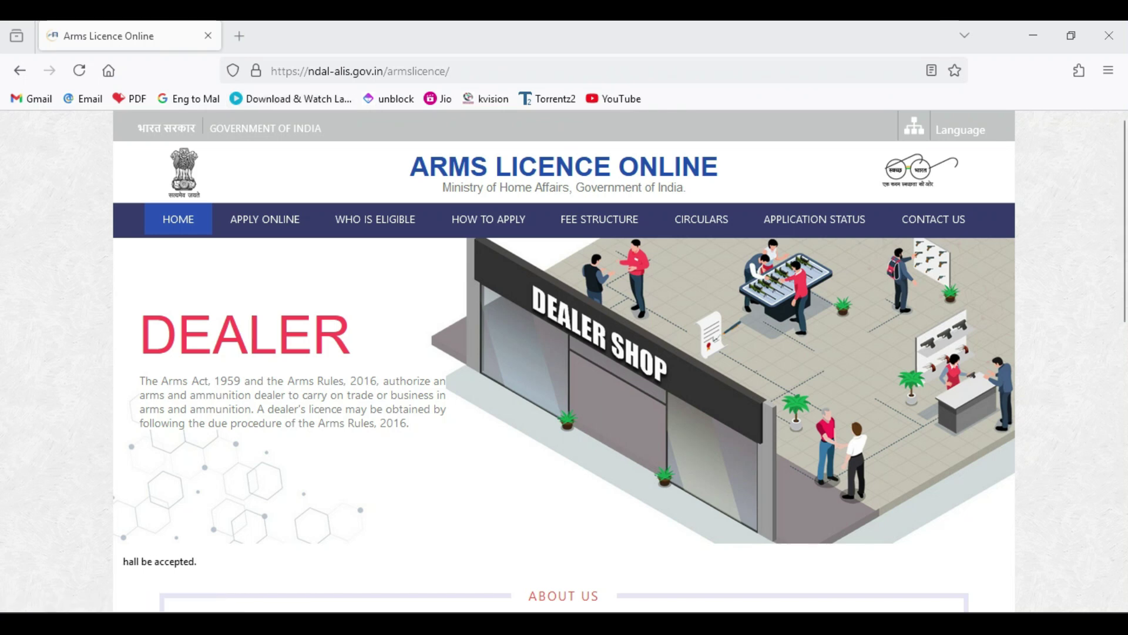
- In a new tab, search Google for 'gun licence' and open the Arms Licence Online result
left_click(239, 36)
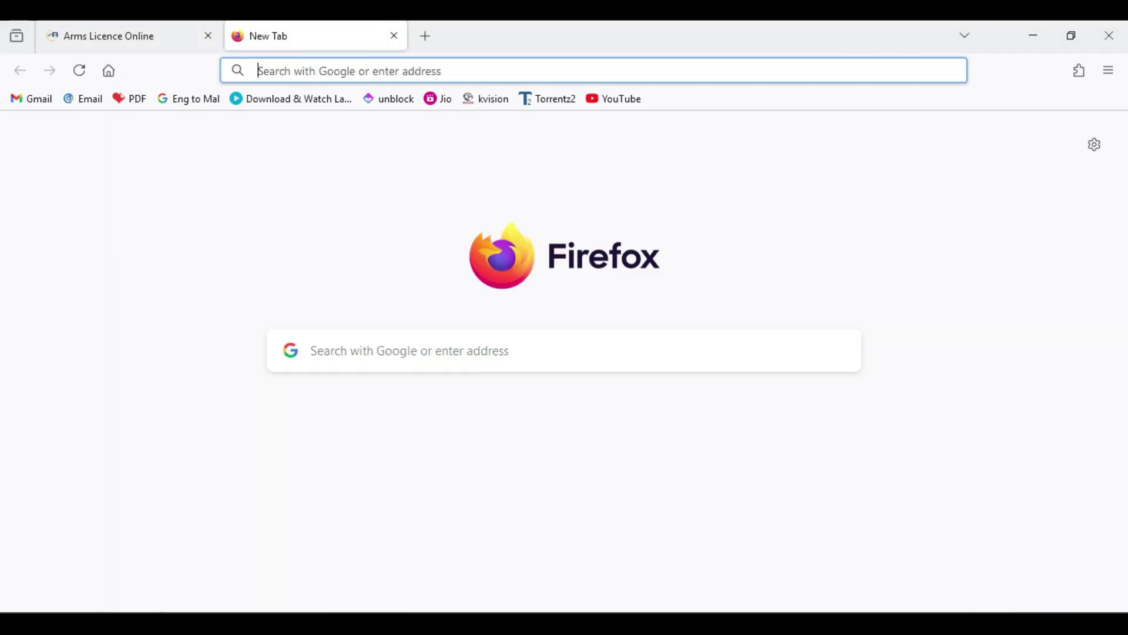
type("g")
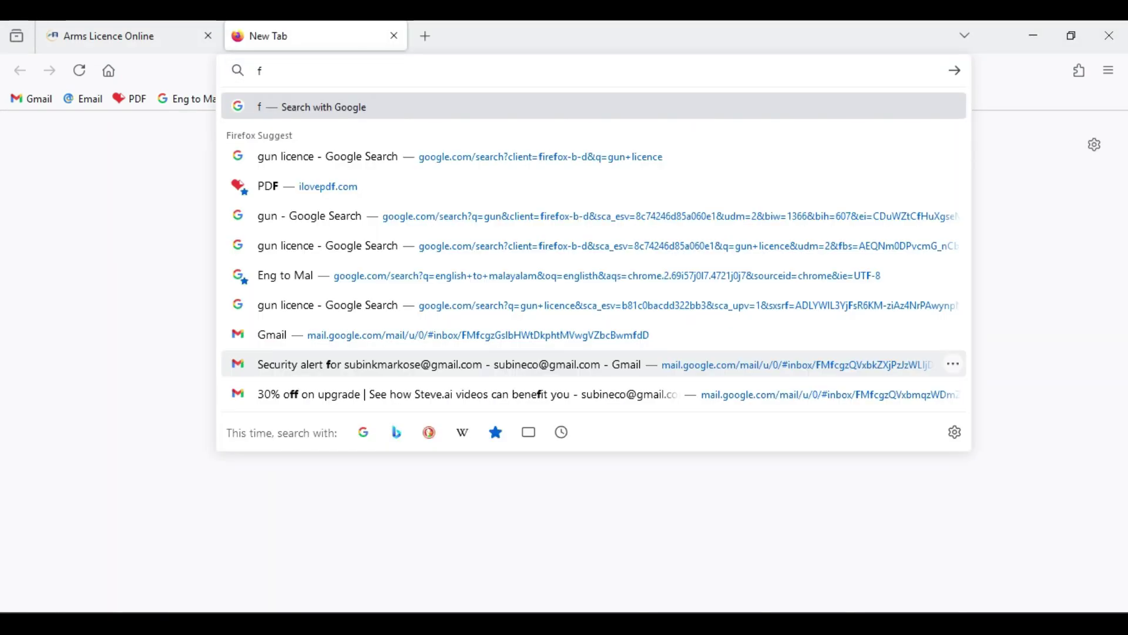
key("BackSpace")
type("gun")
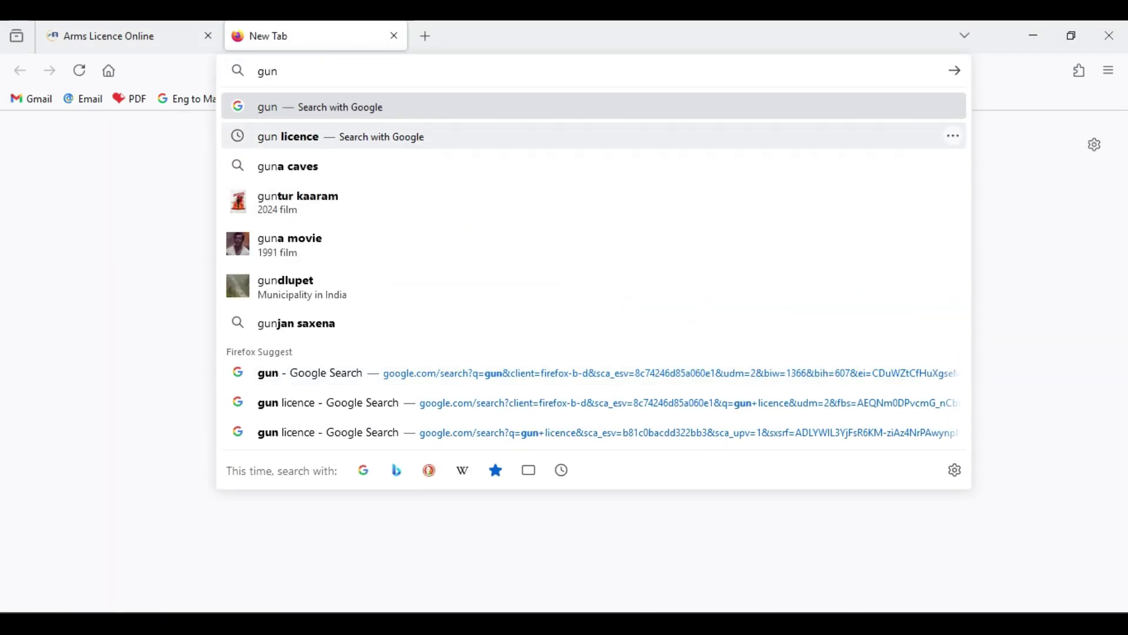
left_click(288, 136)
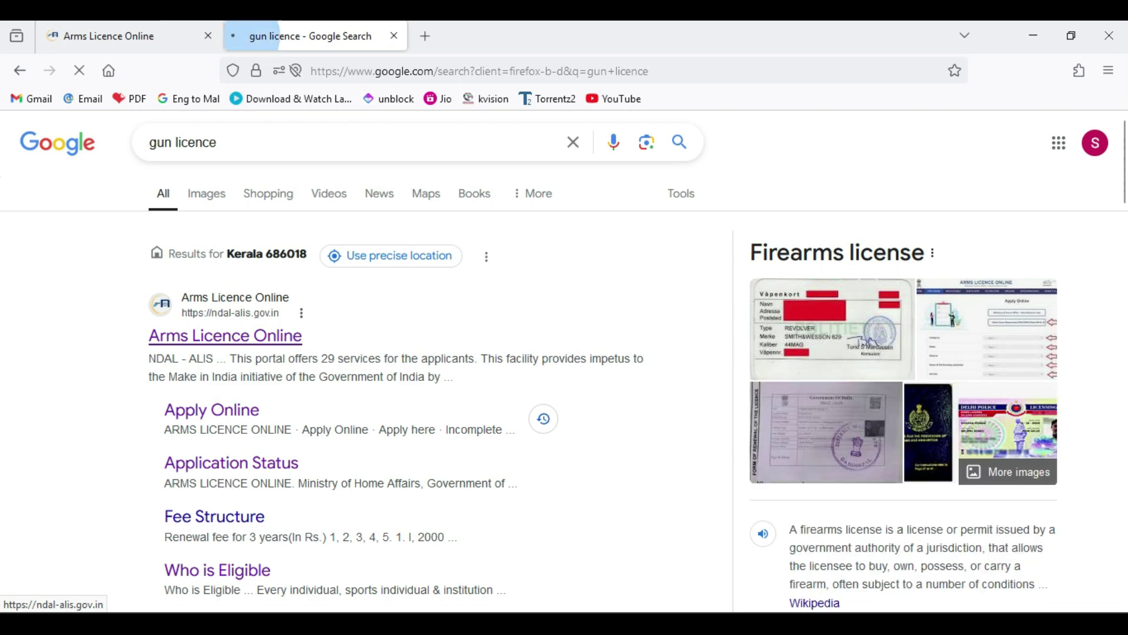
left_click(226, 336)
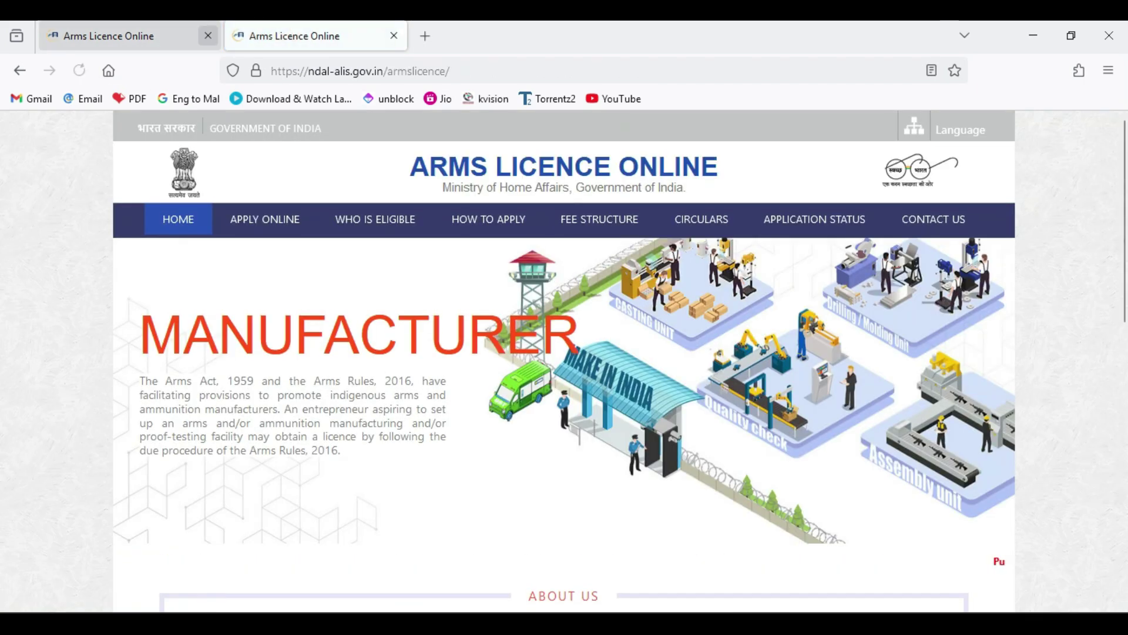
- Close the duplicate tab and start a new application from the APPLY ONLINE section
left_click(208, 35)
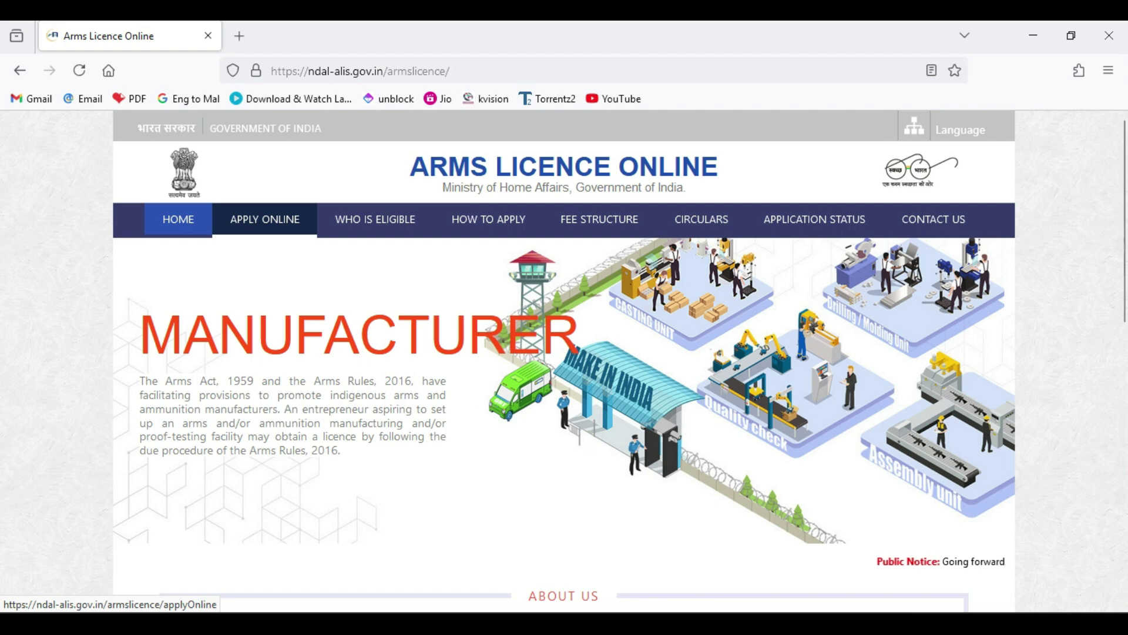
left_click(265, 219)
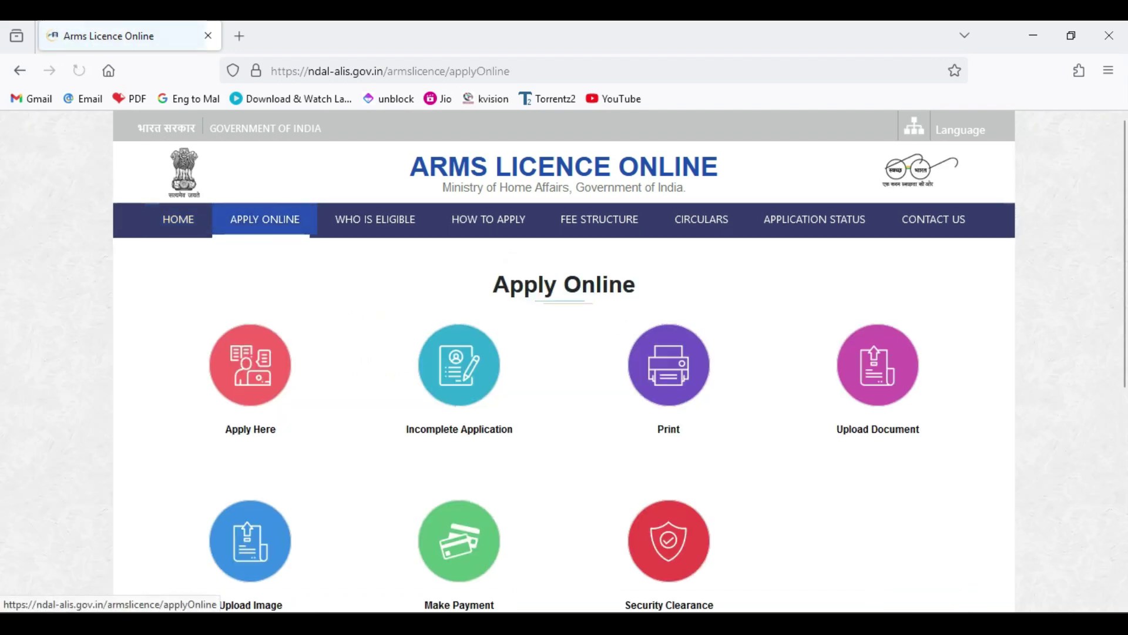
scroll(564, 412, "down", 1)
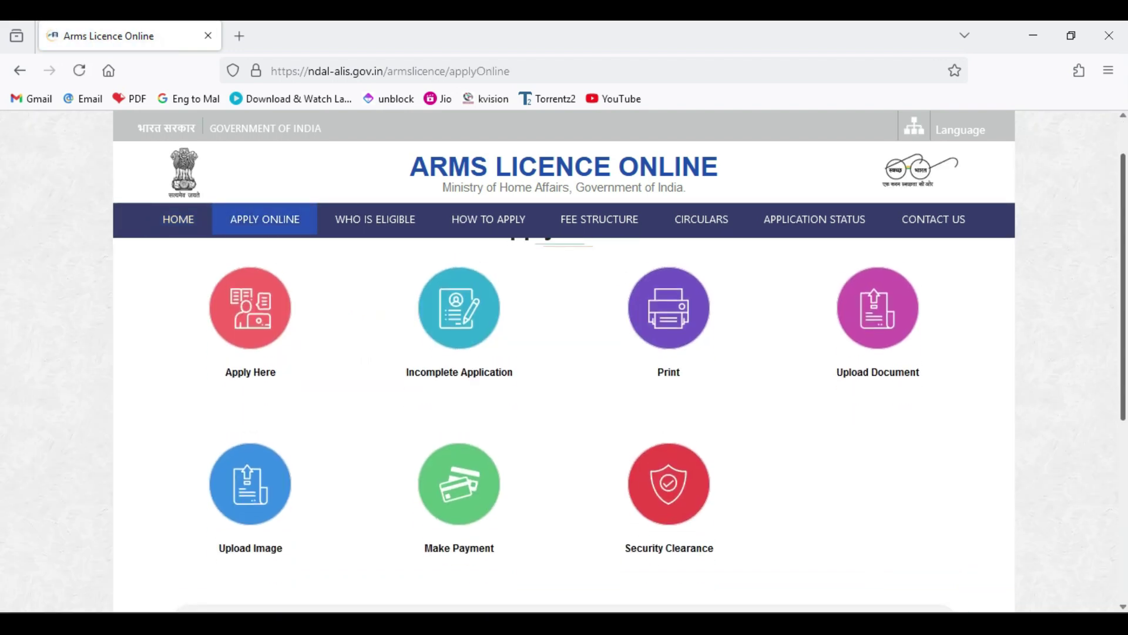
scroll(878, 352, "up", 1)
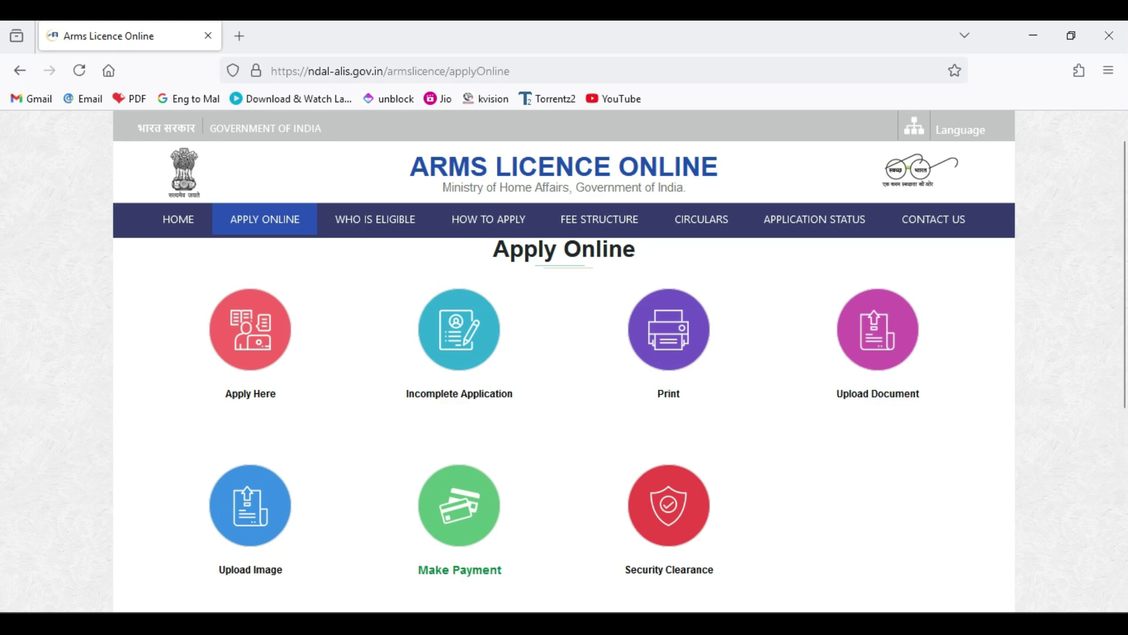
left_click(250, 329)
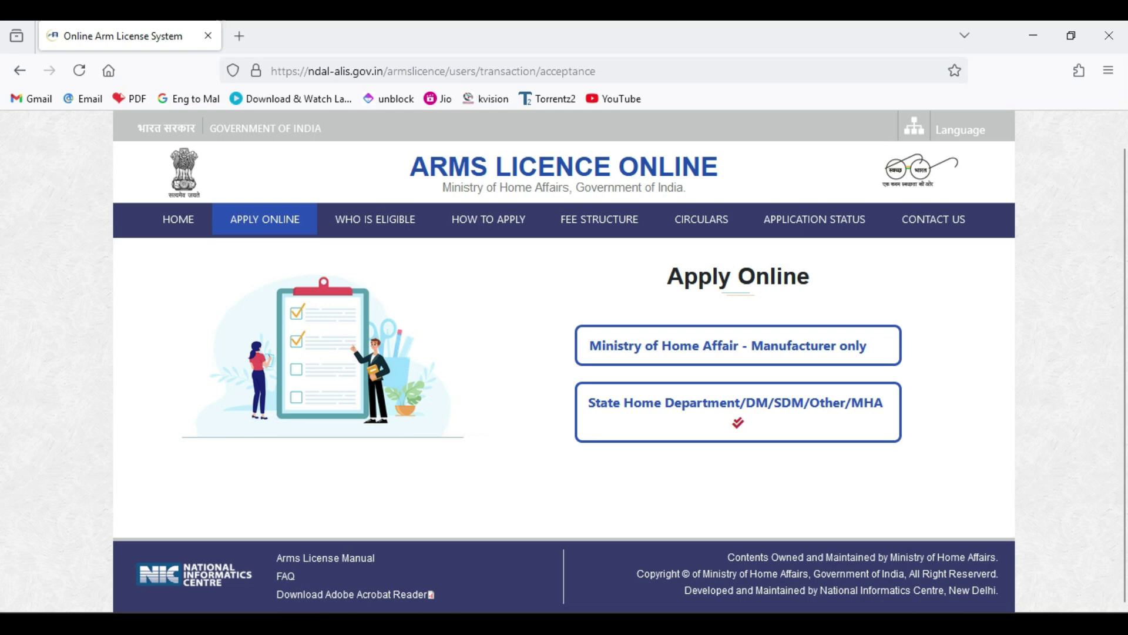
- Take the State Home Department/DM/SDM/Other/MHA route and set the applicant category to INDIVIDUAL
left_click(738, 412)
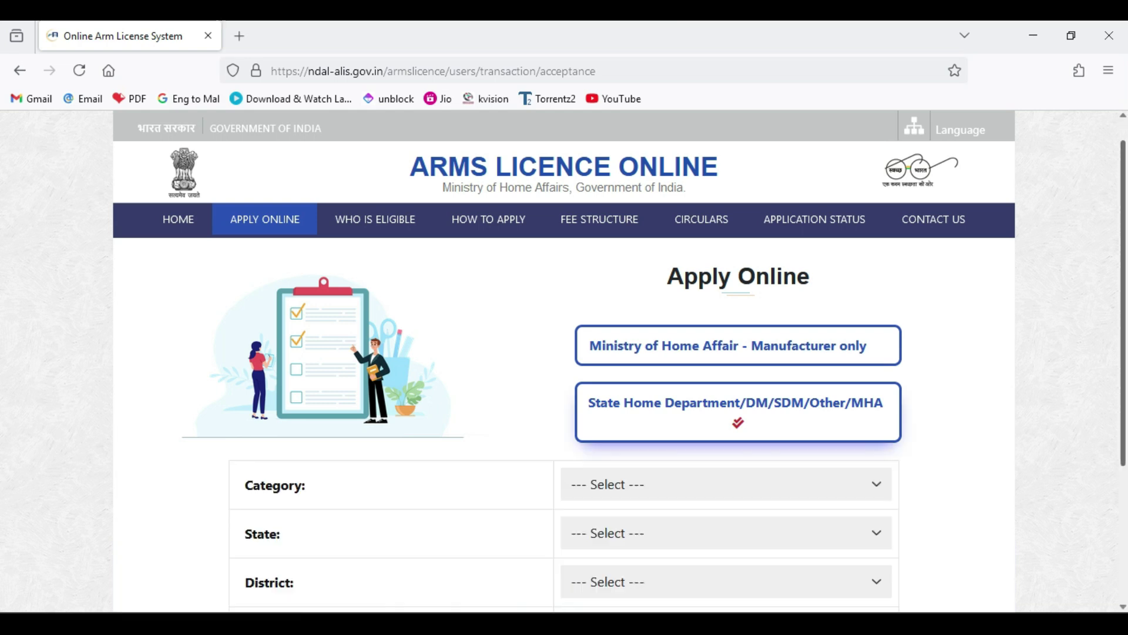
scroll(564, 411, "down", 3)
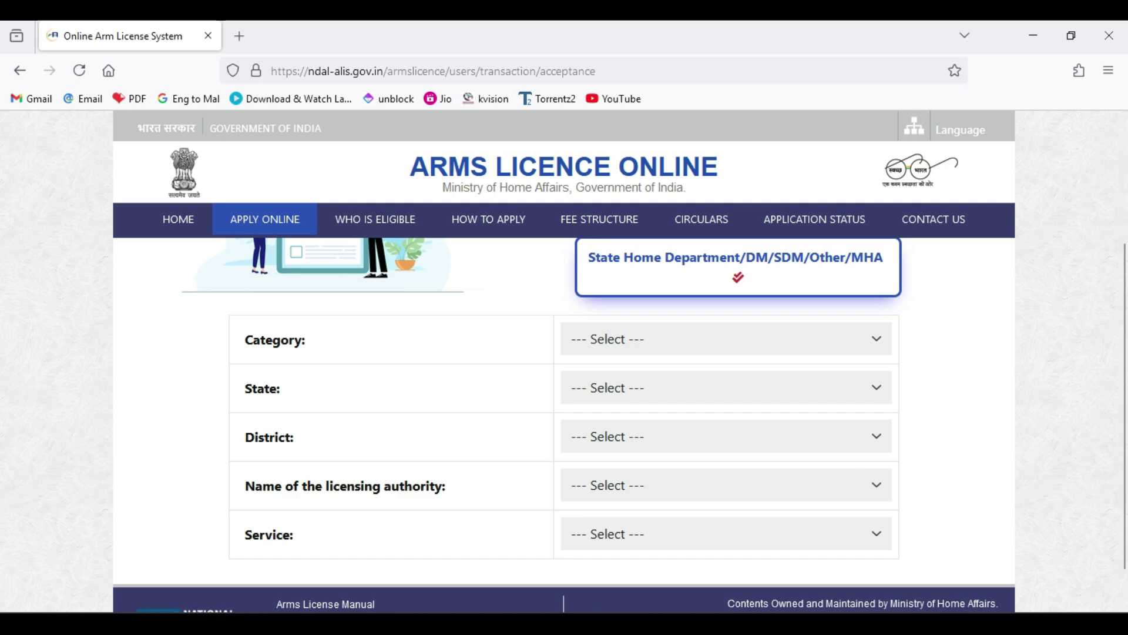
left_click(725, 339)
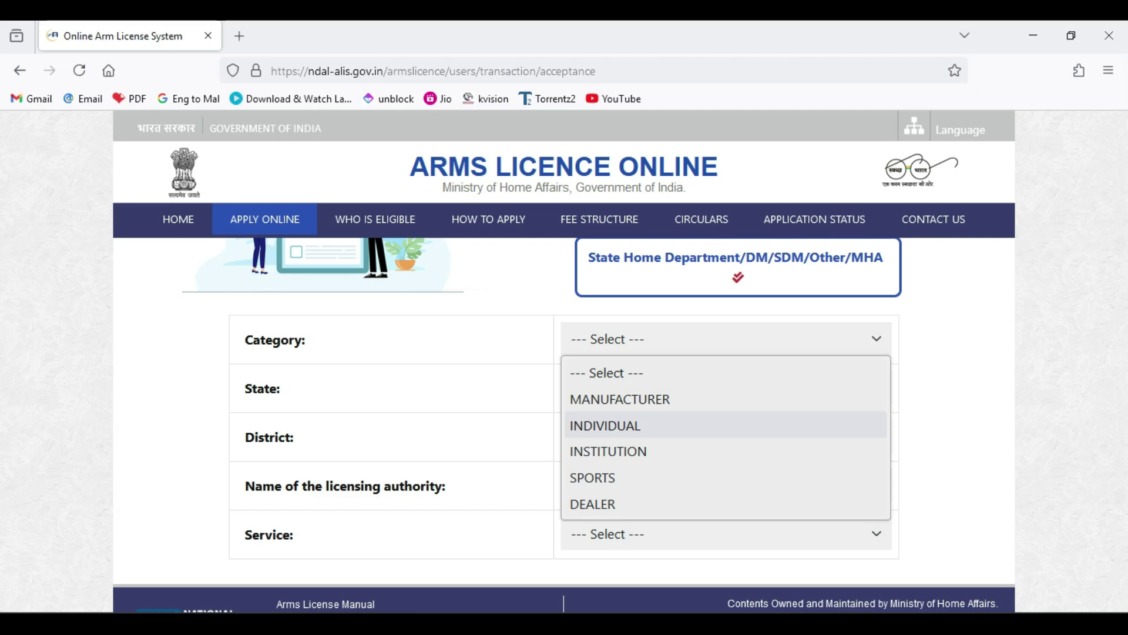
left_click(647, 425)
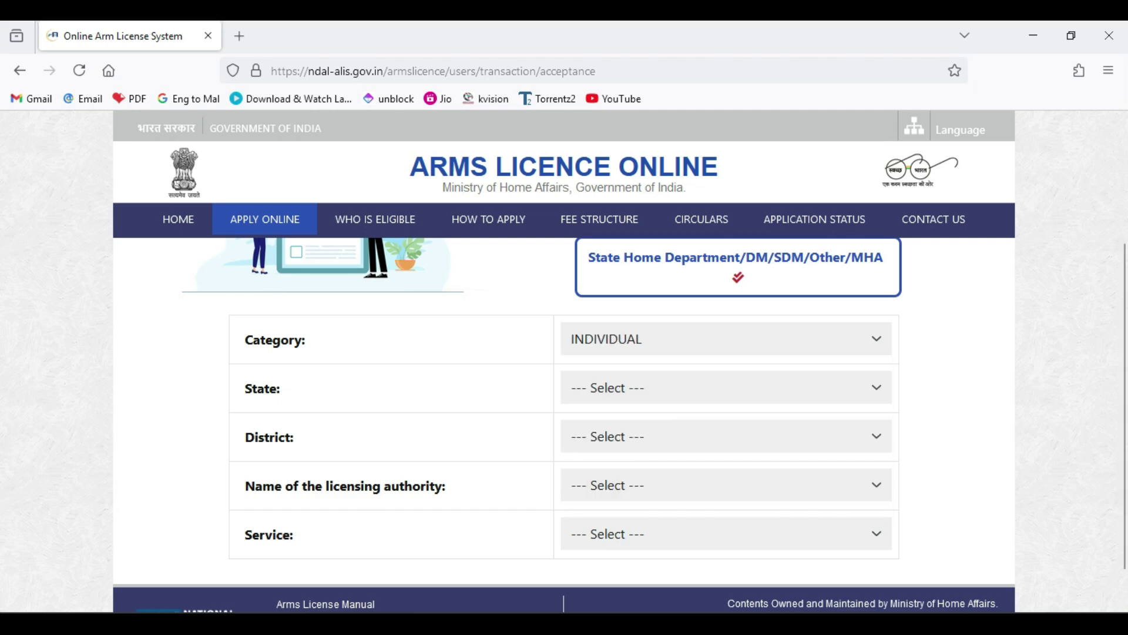
- Set state KERALA, district PATHANAMTHITTA and licensing authority DISTRICT MAGISTRATE PATHANAMTHITTA
left_click(726, 388)
left_click_drag(882, 150, 882, 246)
left_click(593, 182)
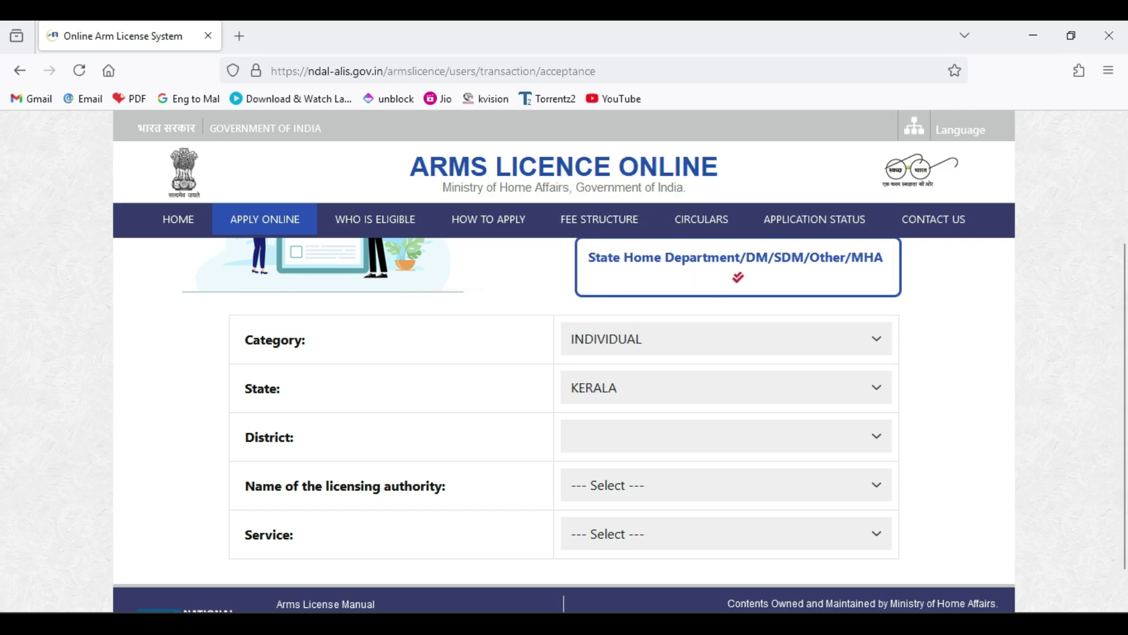
left_click(726, 436)
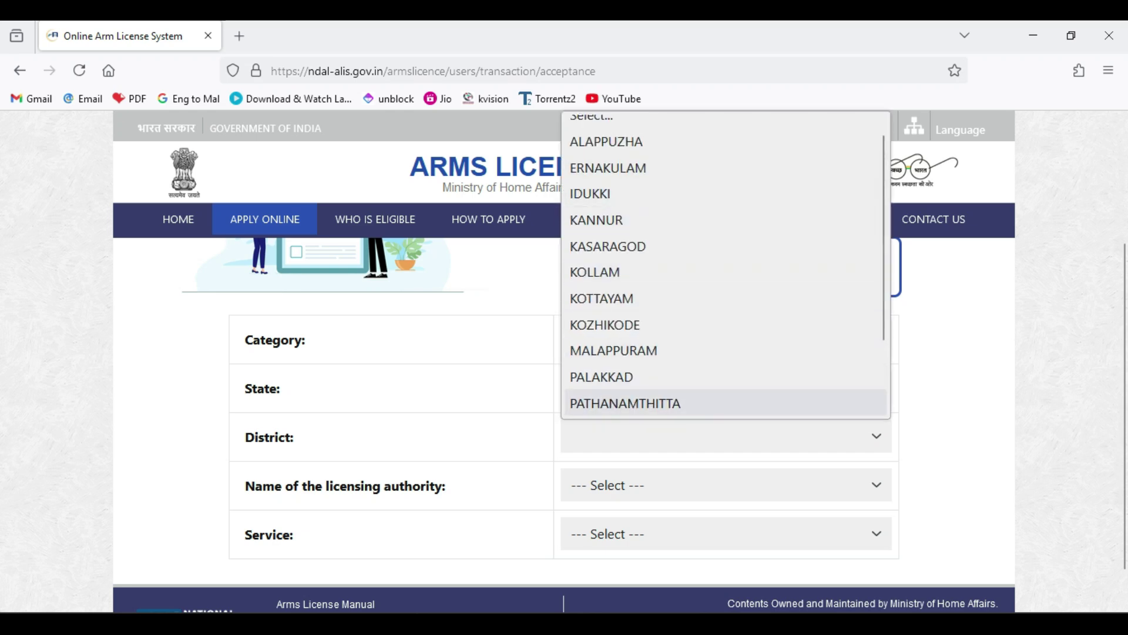
left_click(625, 404)
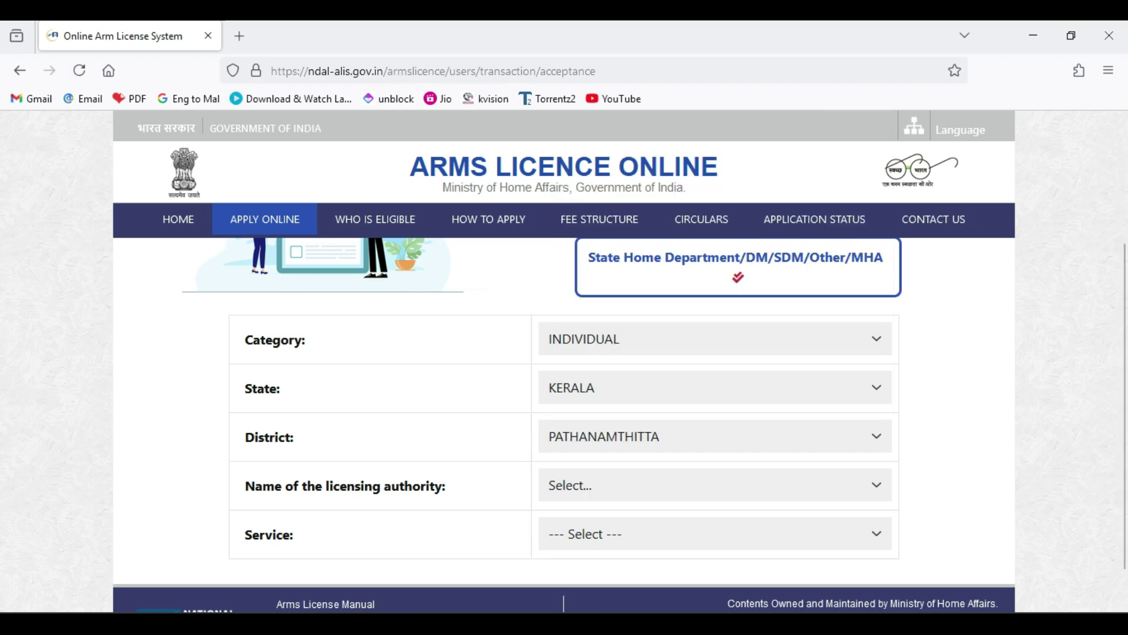
left_click(714, 485)
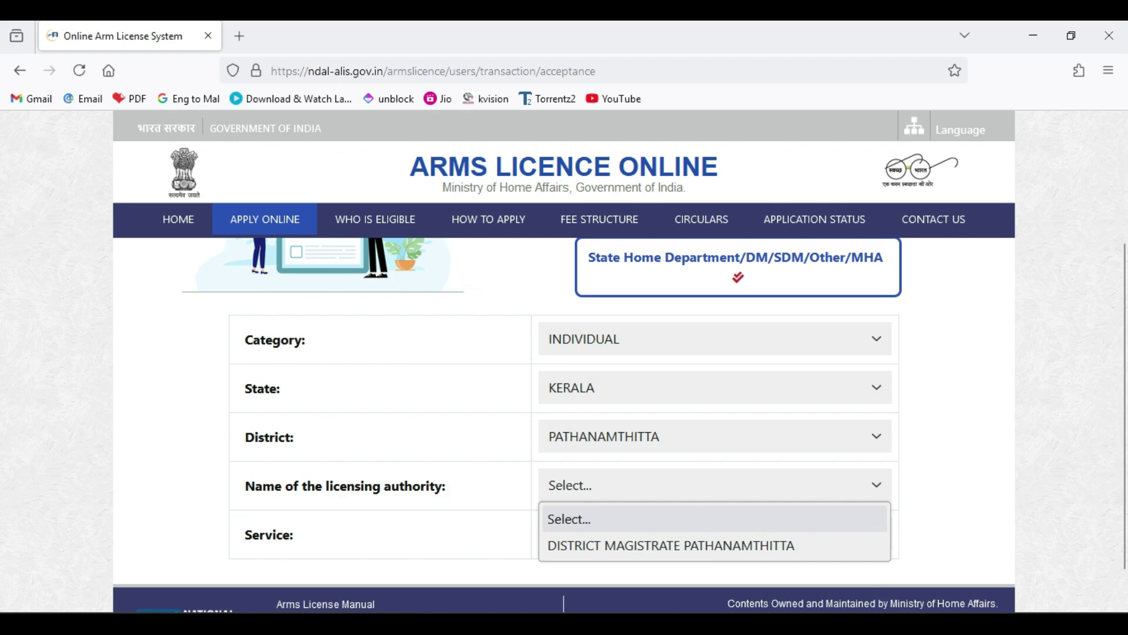
key("Escape")
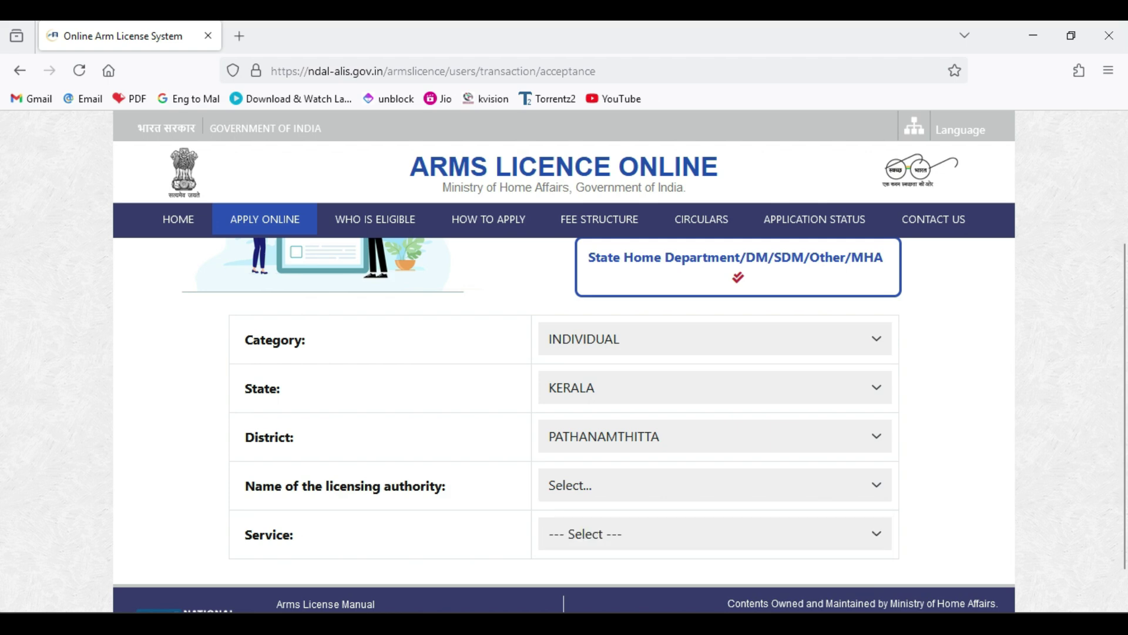
left_click(714, 485)
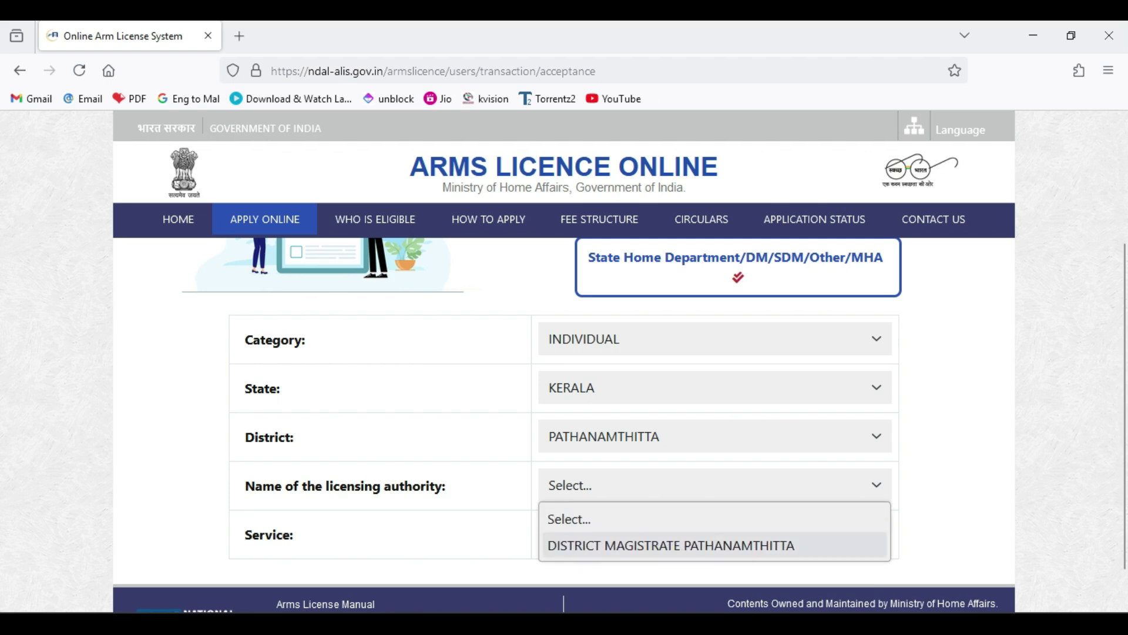
key("Return")
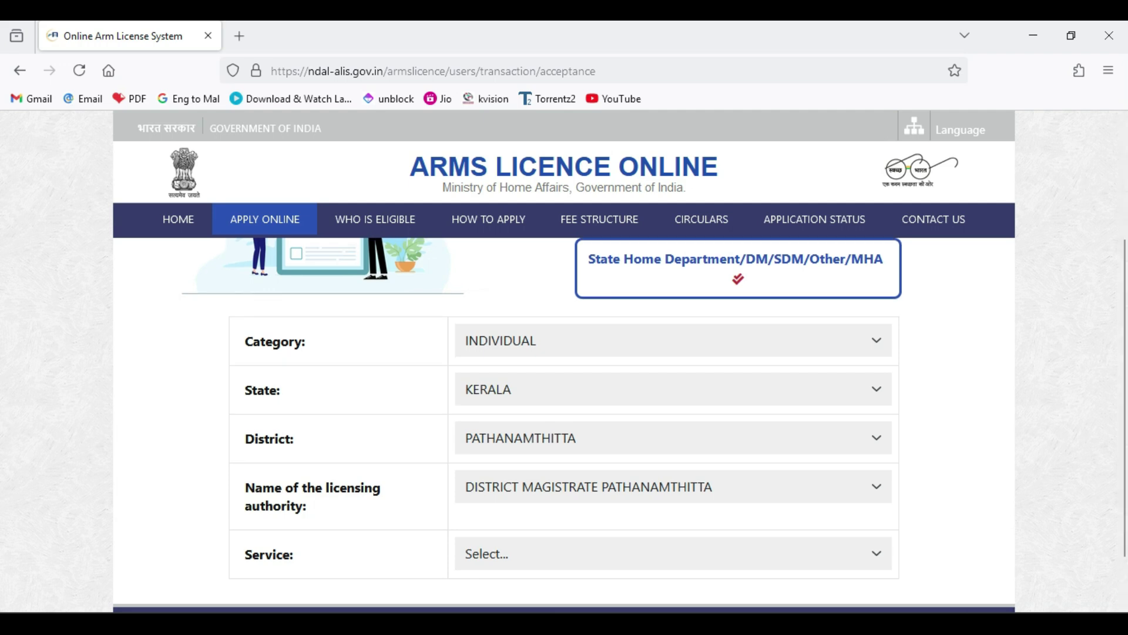
- Select 'Application Form A-1 for grant of new arms license' as the service
left_click(673, 553)
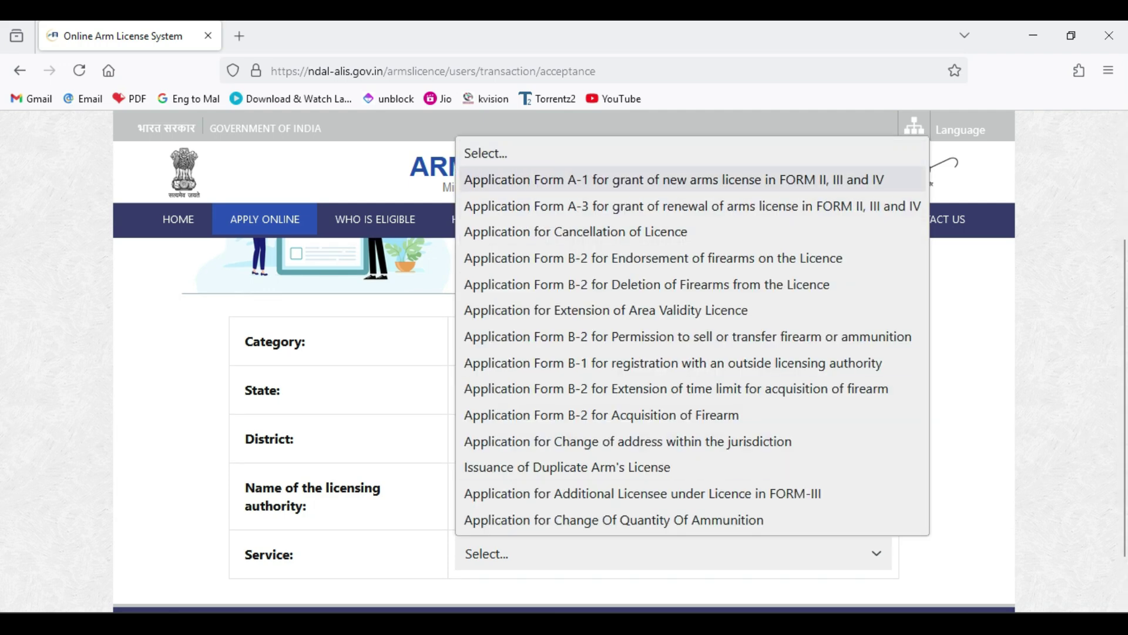
key("Escape")
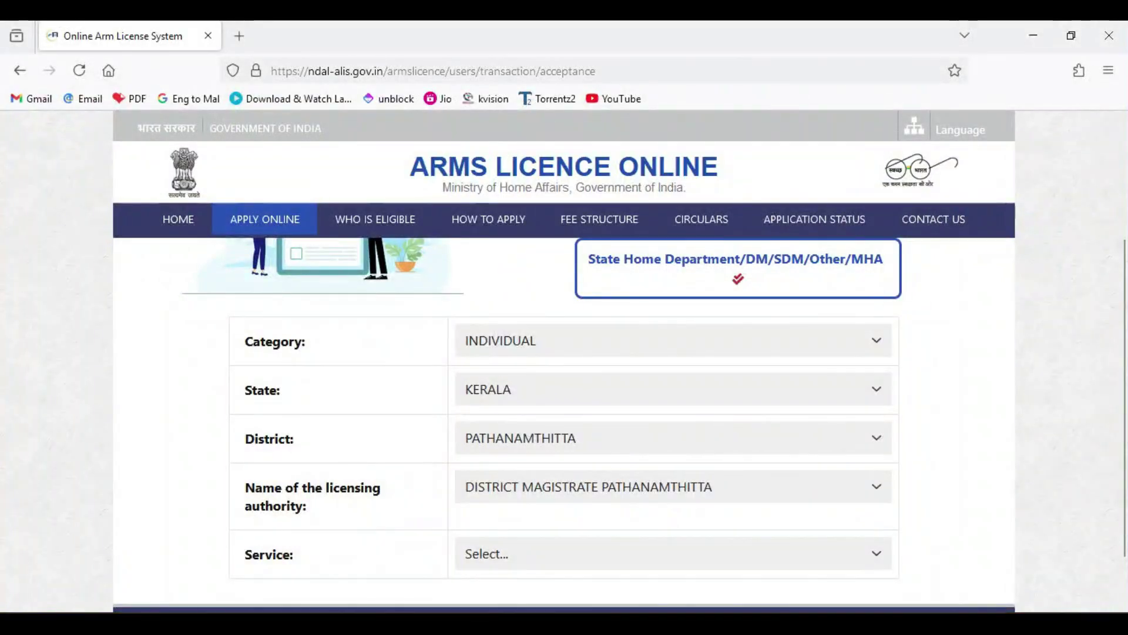
left_click(673, 553)
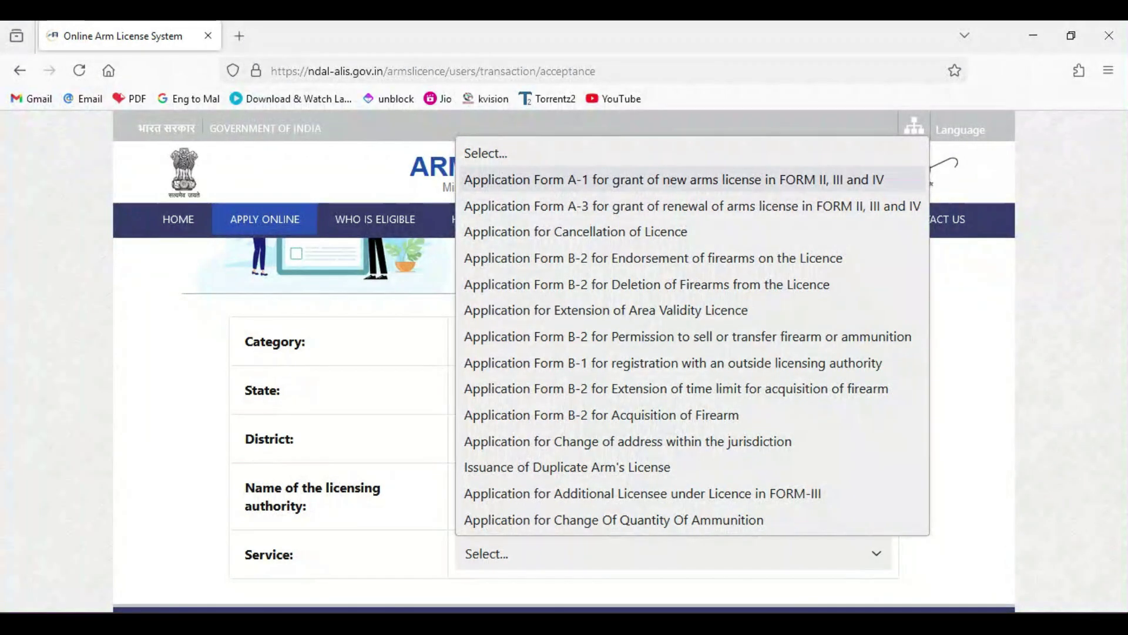
key("Return")
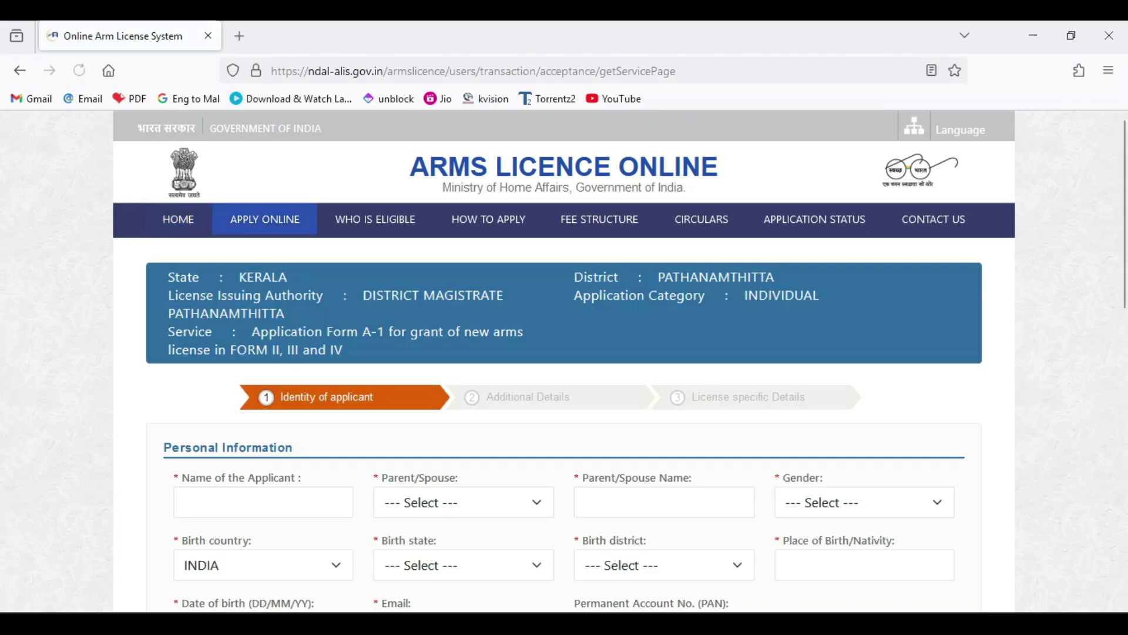
- Scroll the Form A-1 Identity of applicant page down to the empty Personal Information section
scroll(564, 423, "down", 8)
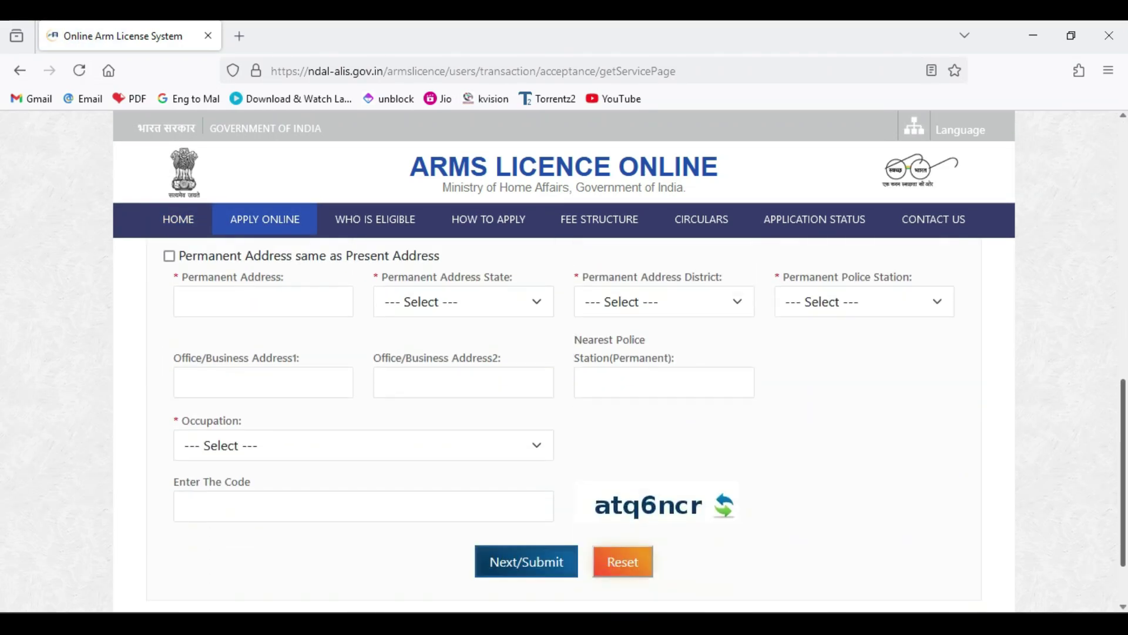
scroll(564, 423, "up", 8)
scroll(564, 423, "up", 2)
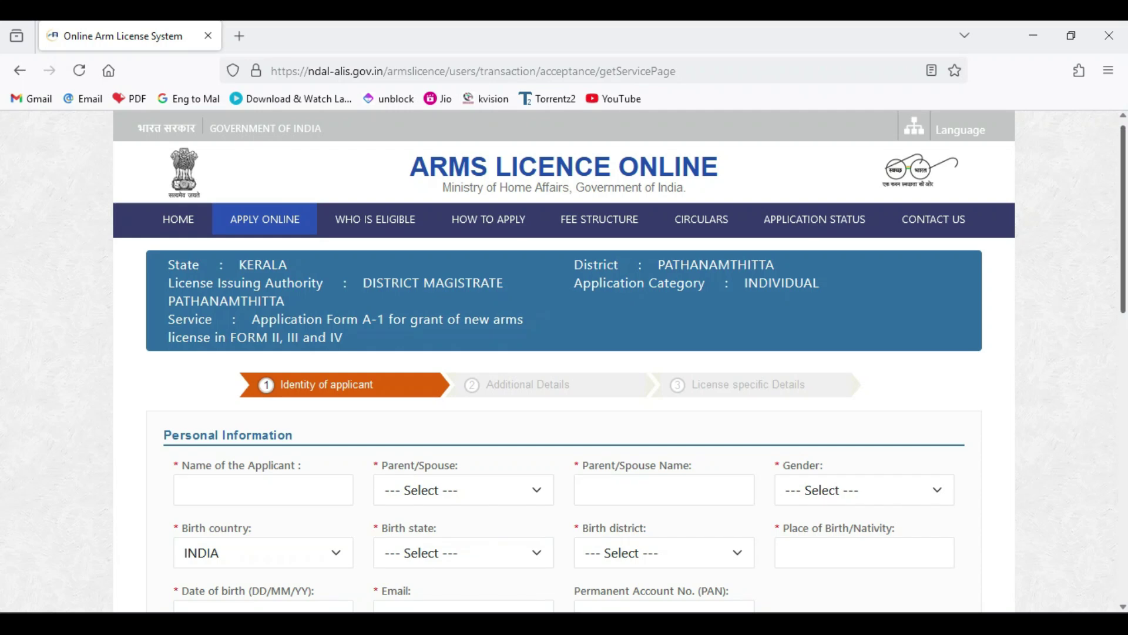
scroll(564, 424, "down", 2)
scroll(564, 423, "up", 1)
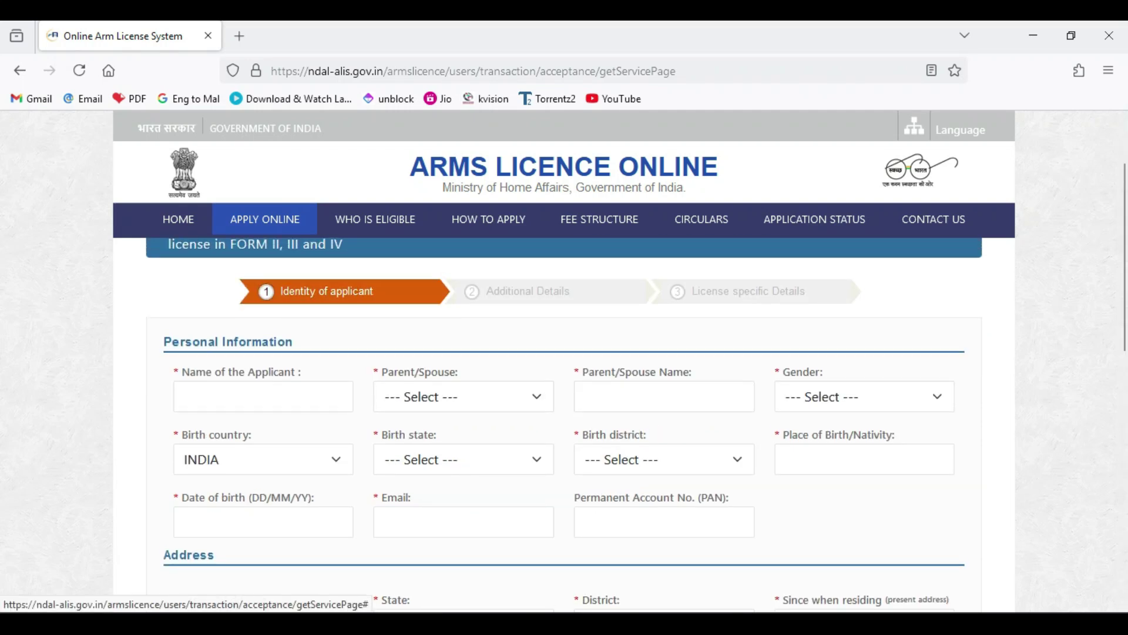
left_click(527, 291)
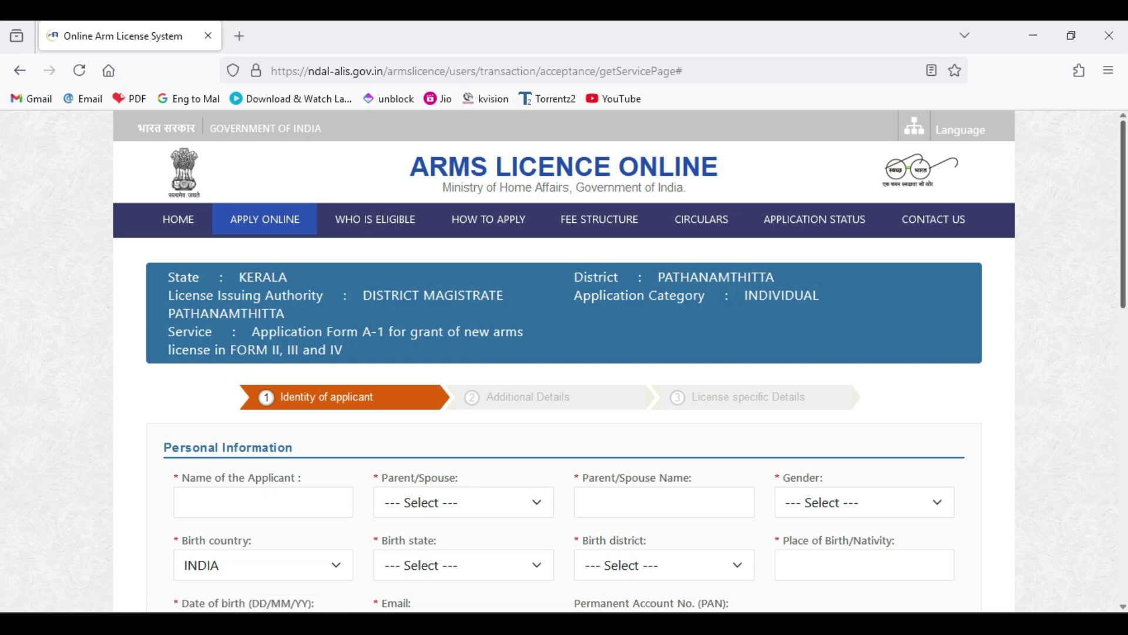
scroll(564, 365, "down", 4)
scroll(564, 364, "up", 4)
scroll(565, 365, "down", 1)
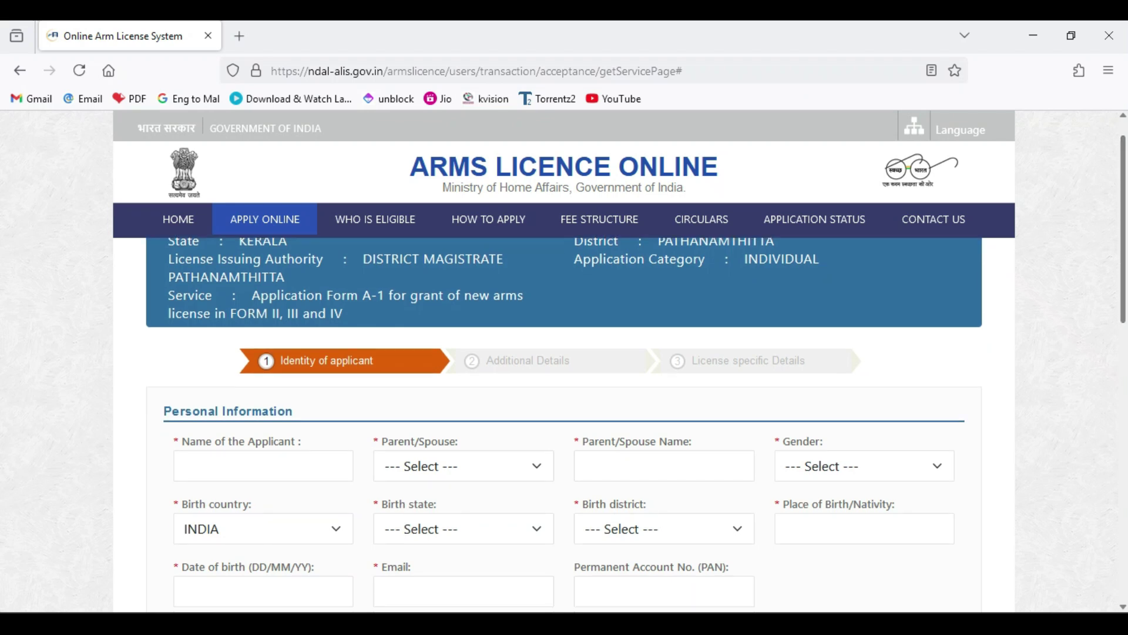
scroll(564, 365, "down", 2)
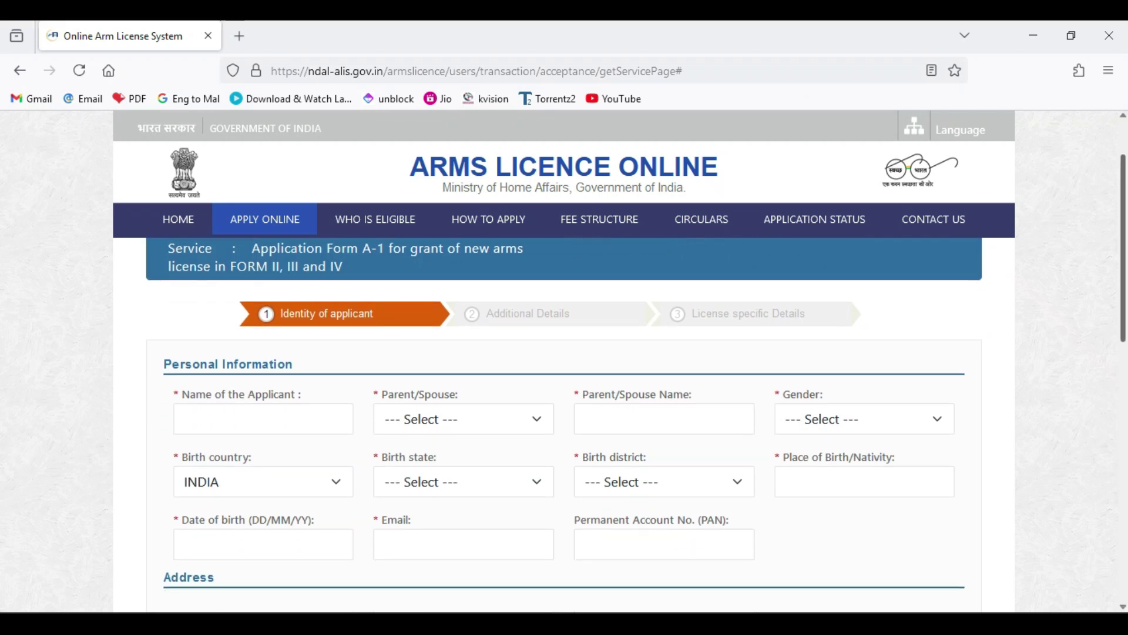
- Enter the applicant's name, relation FATHER with the father's name, and gender MALE
left_click(263, 334)
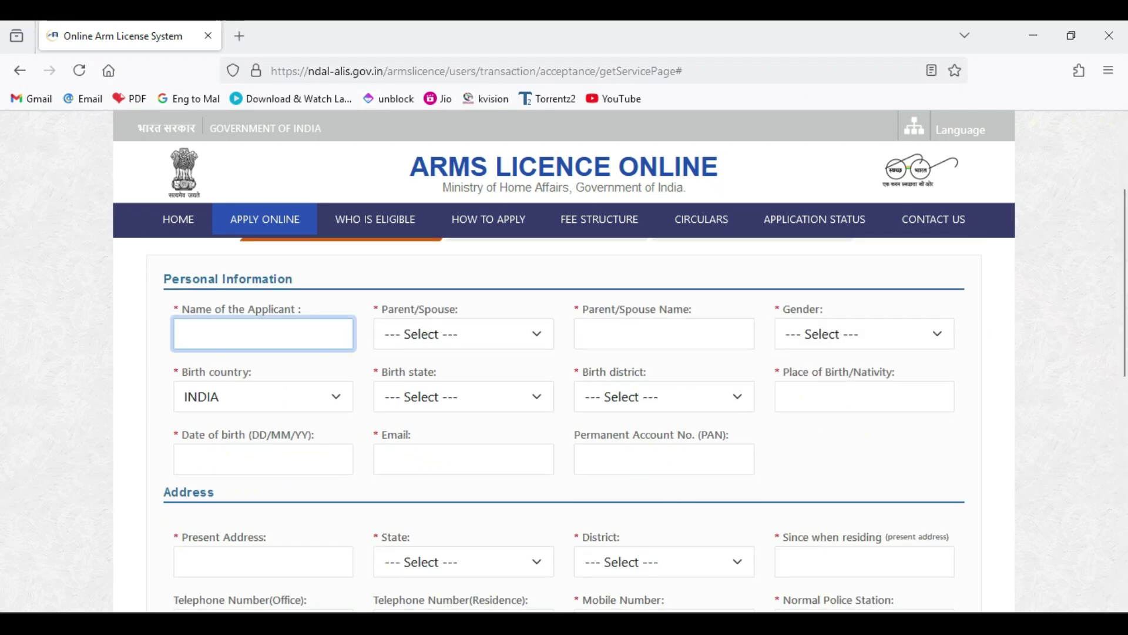
type("AJITH")
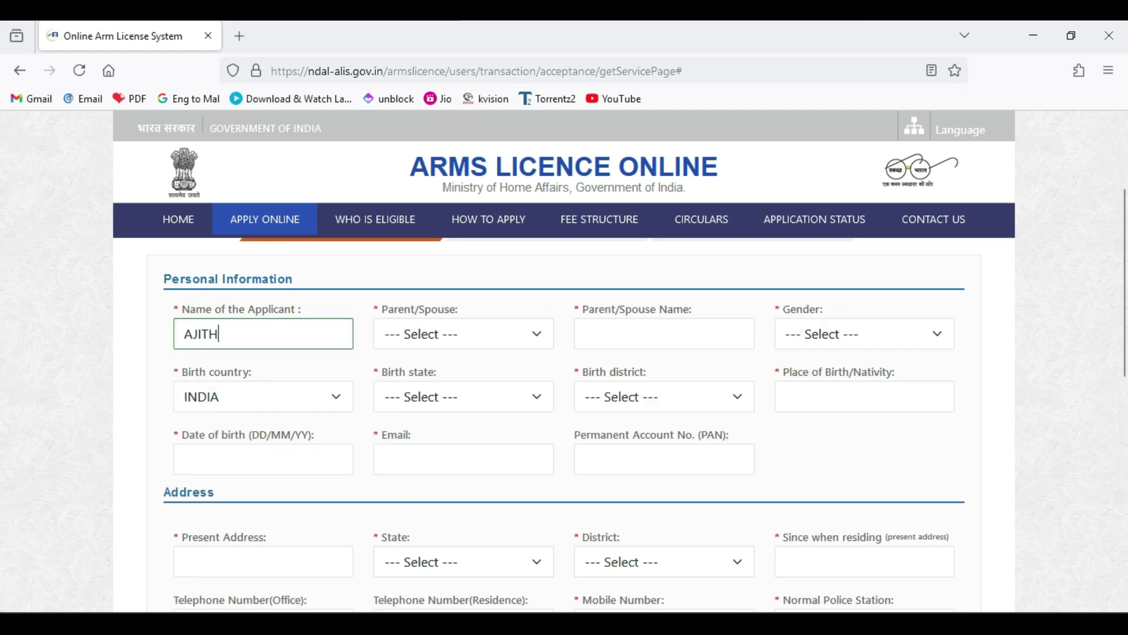
left_click(463, 333)
left_click(463, 393)
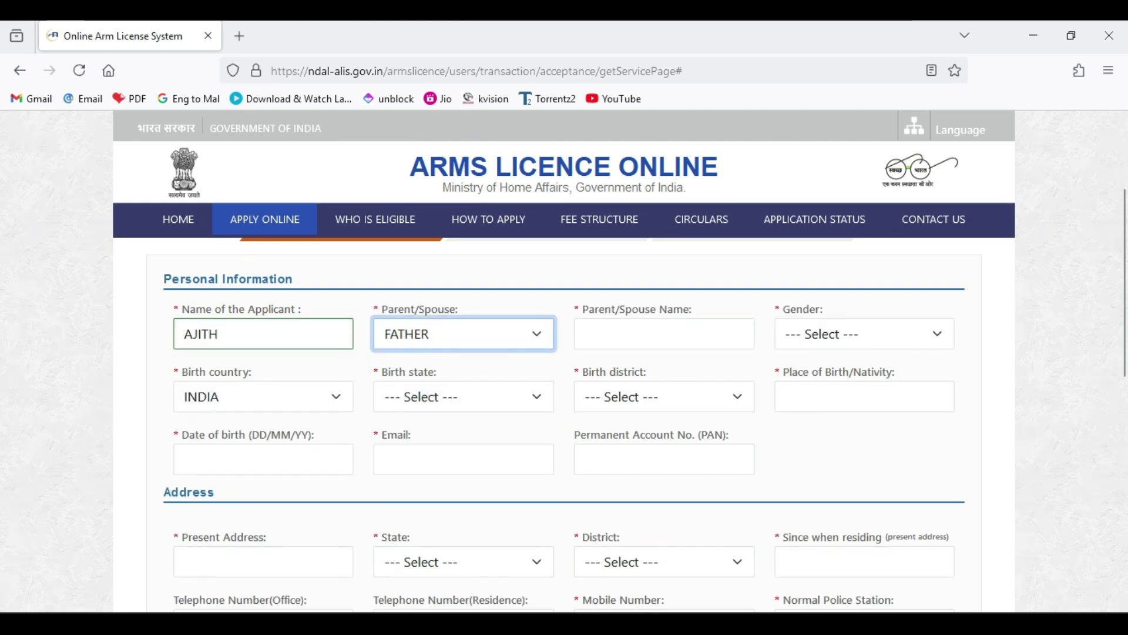
left_click(664, 334)
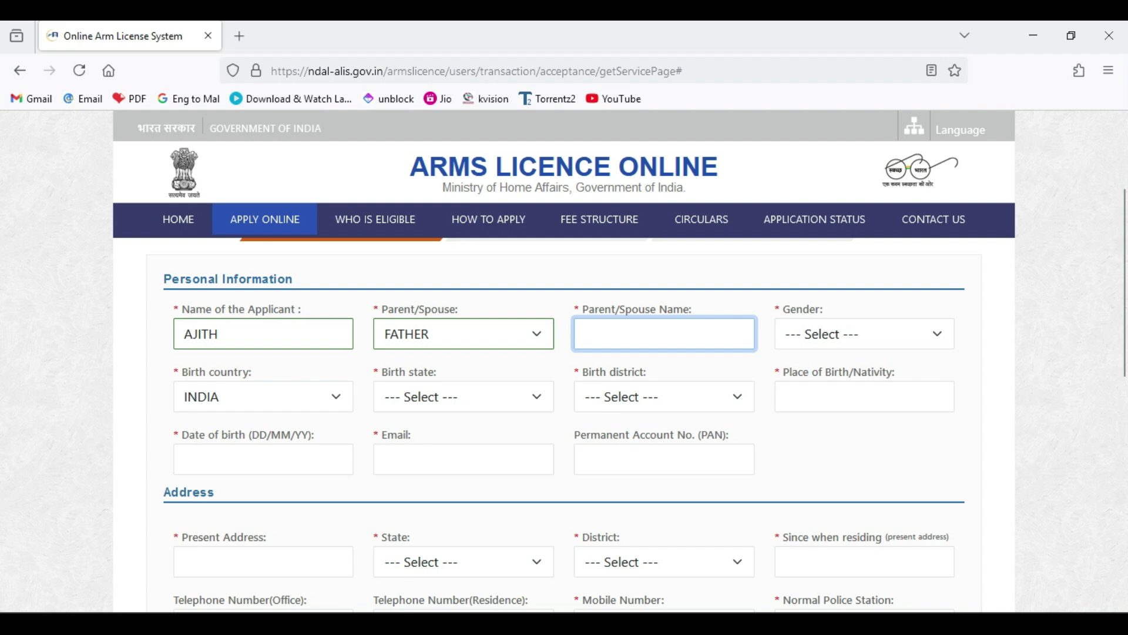
type("RAGHAVAN")
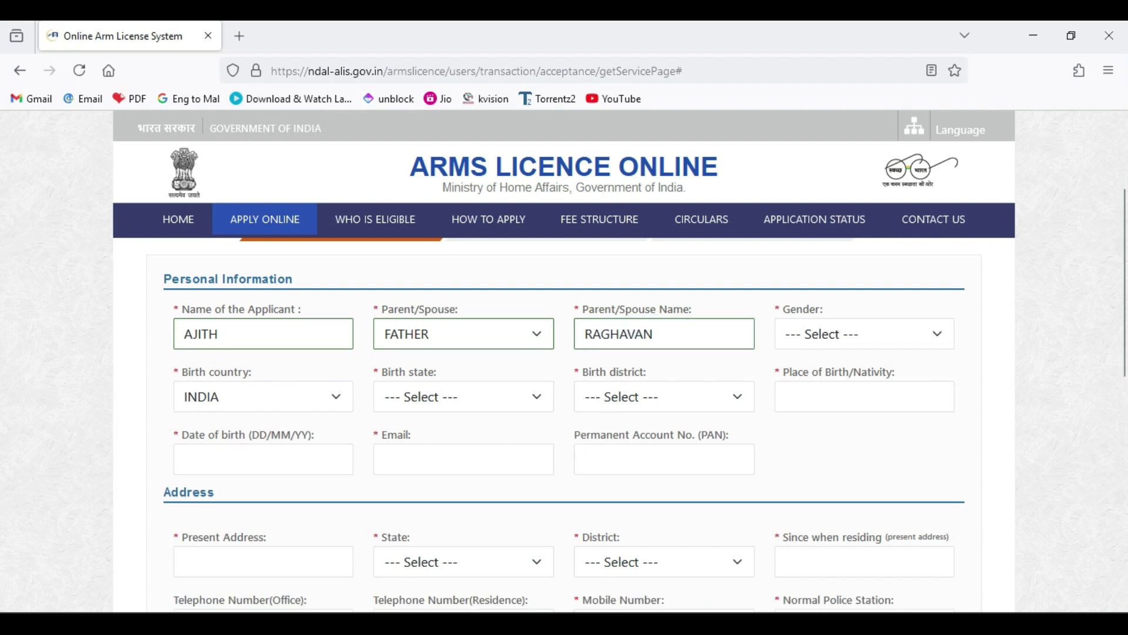
left_click(864, 334)
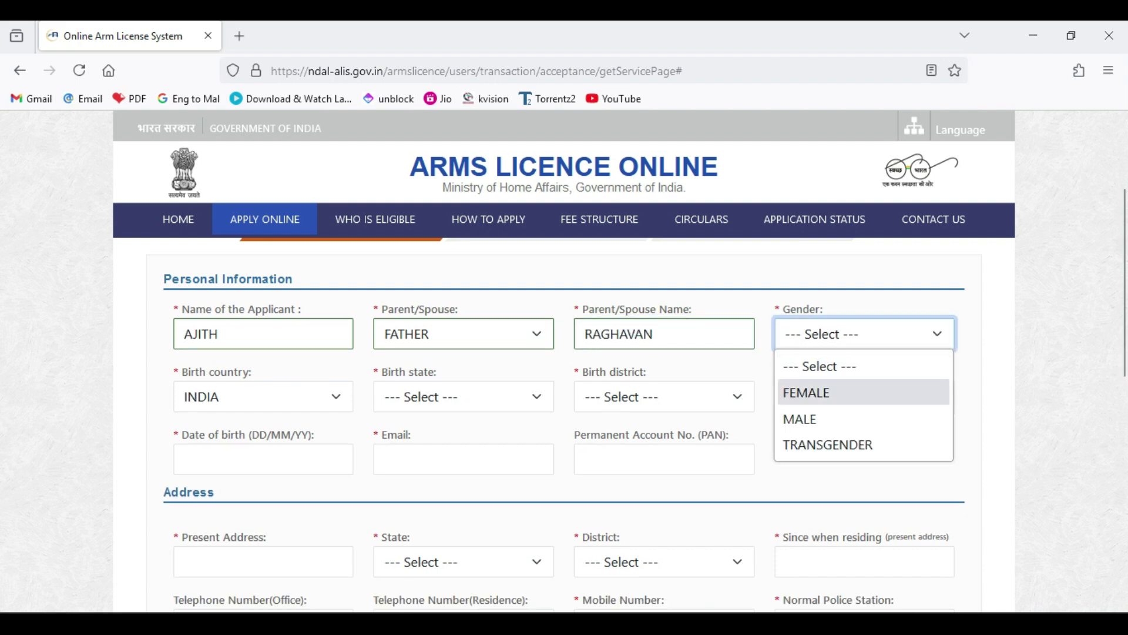
left_click(803, 419)
- Set birth state KERALA, birth district PATHANAMTHITTA, and place of birth PATHANATHITTA
left_click(464, 396)
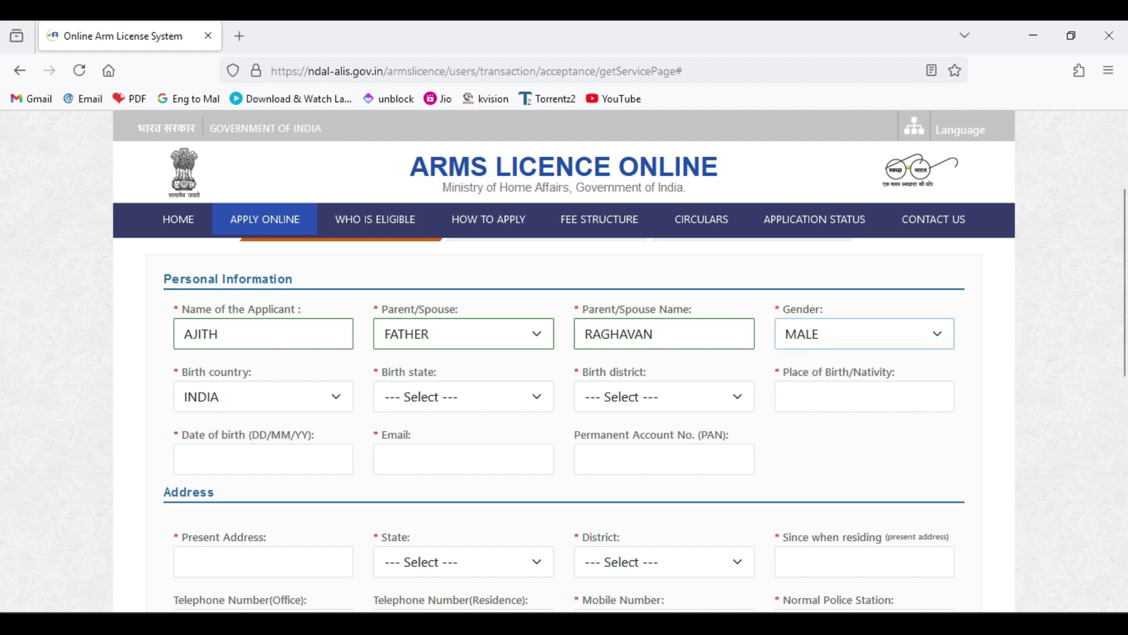
left_click_drag(594, 150, 594, 238)
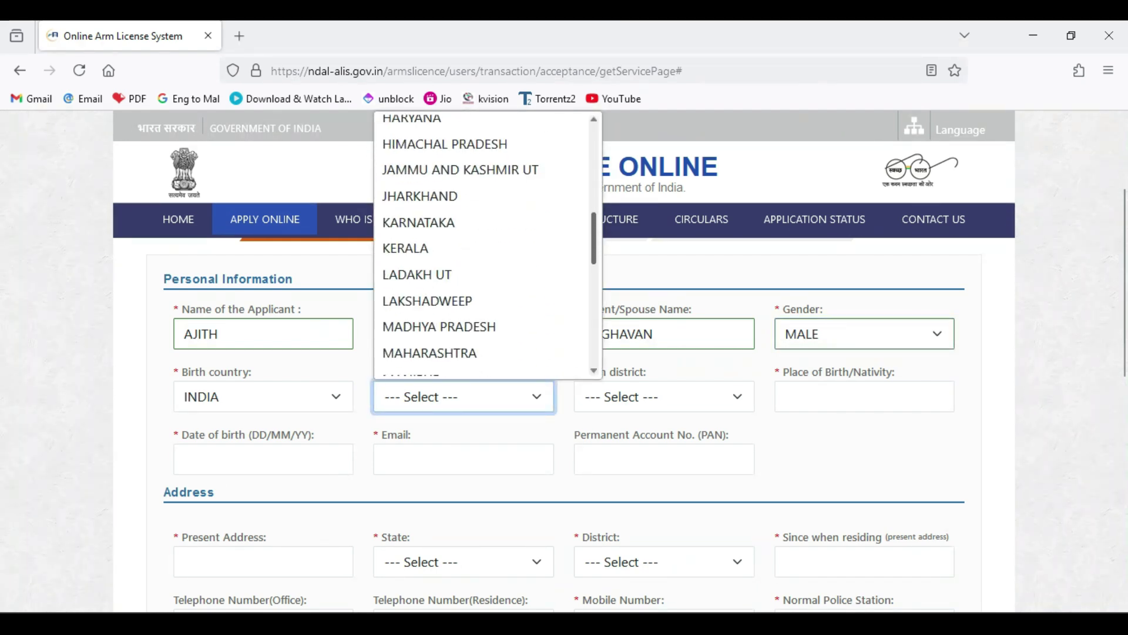
left_click(411, 317)
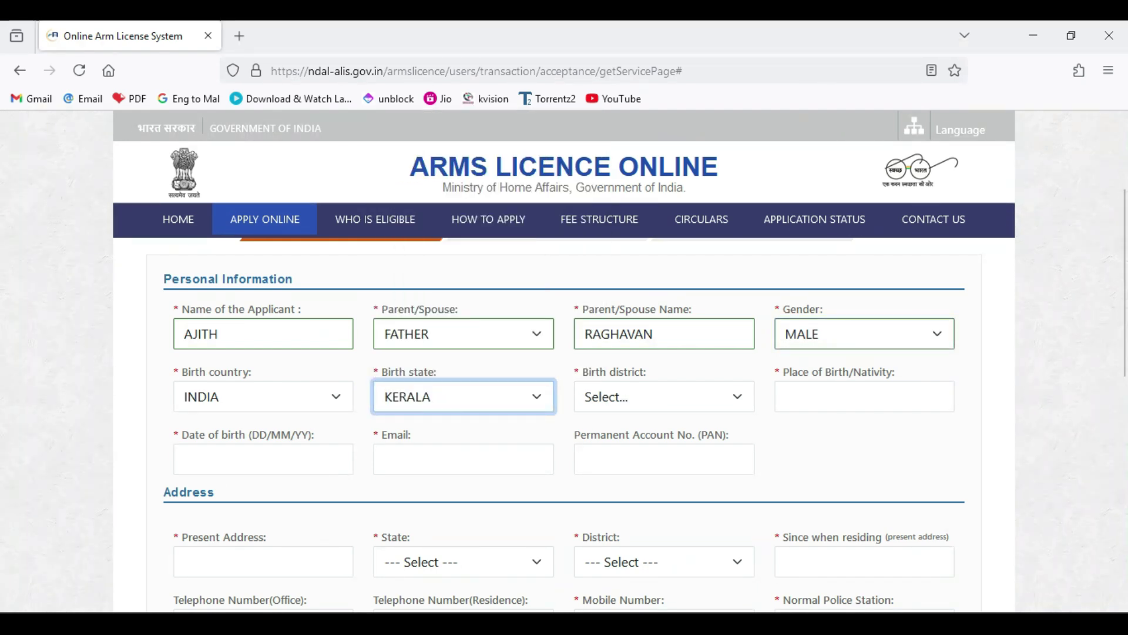
left_click(664, 396)
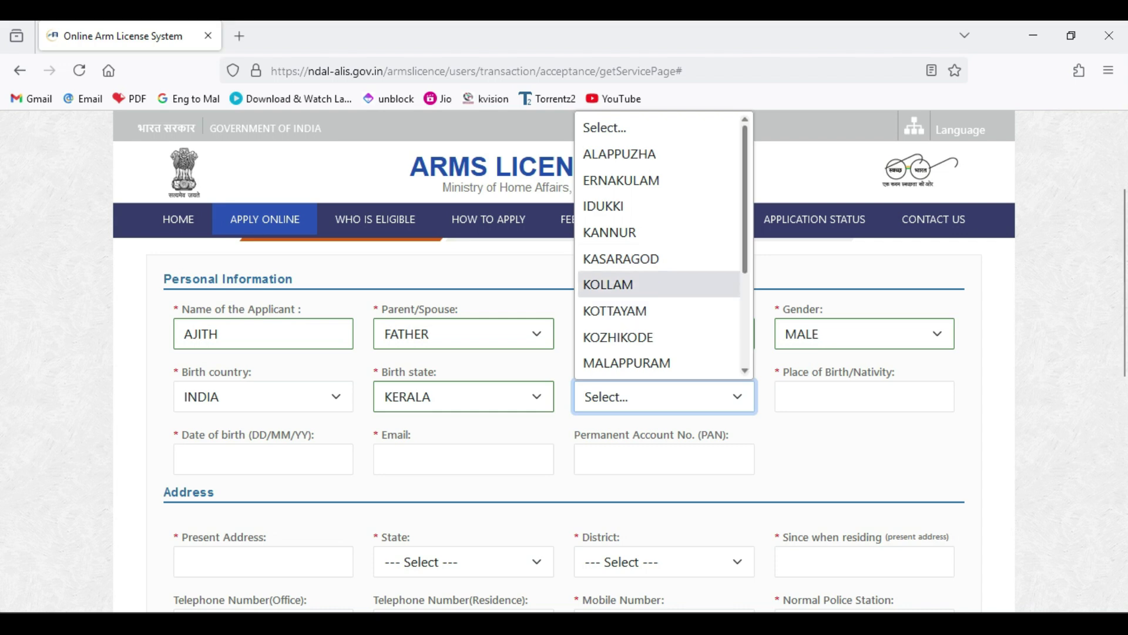
scroll(663, 245, "down", 1)
left_click(639, 322)
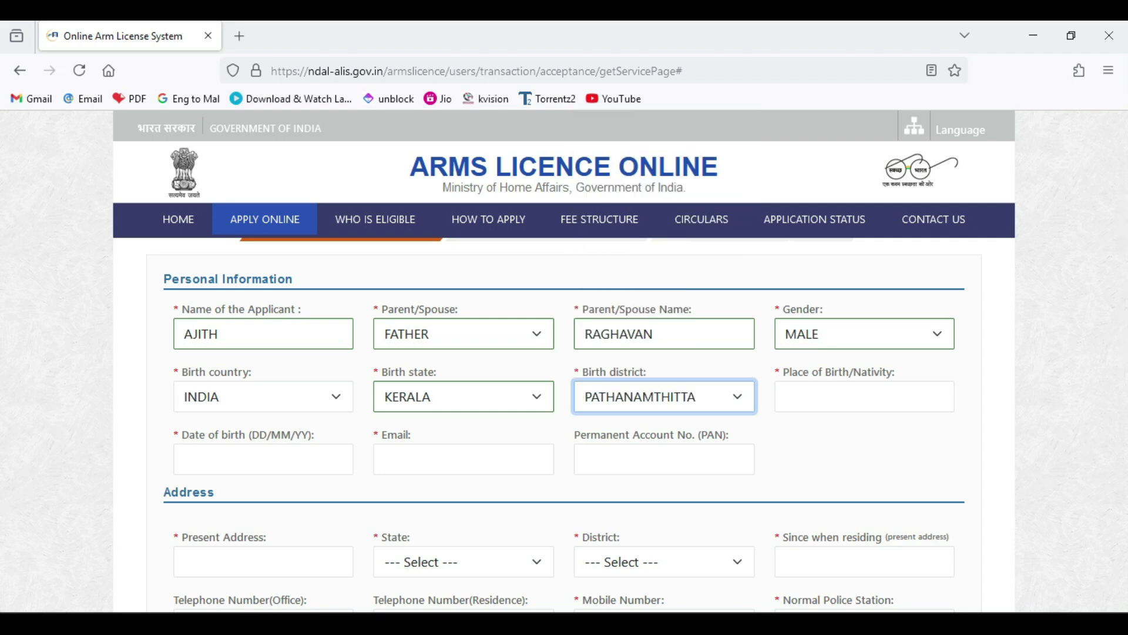
left_click(864, 396)
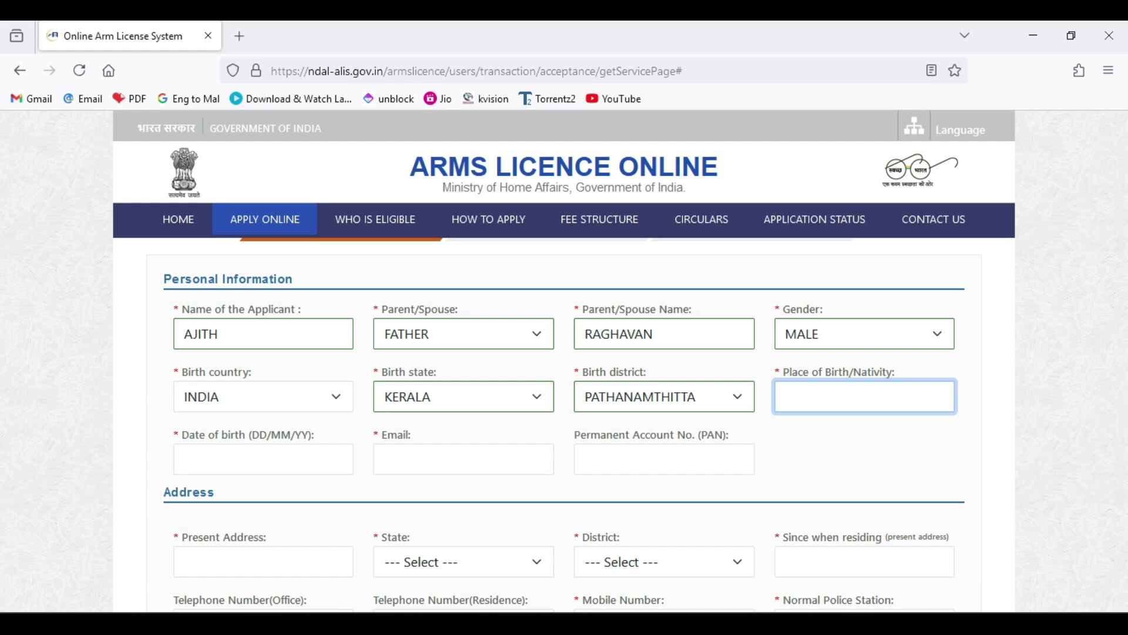
type("P")
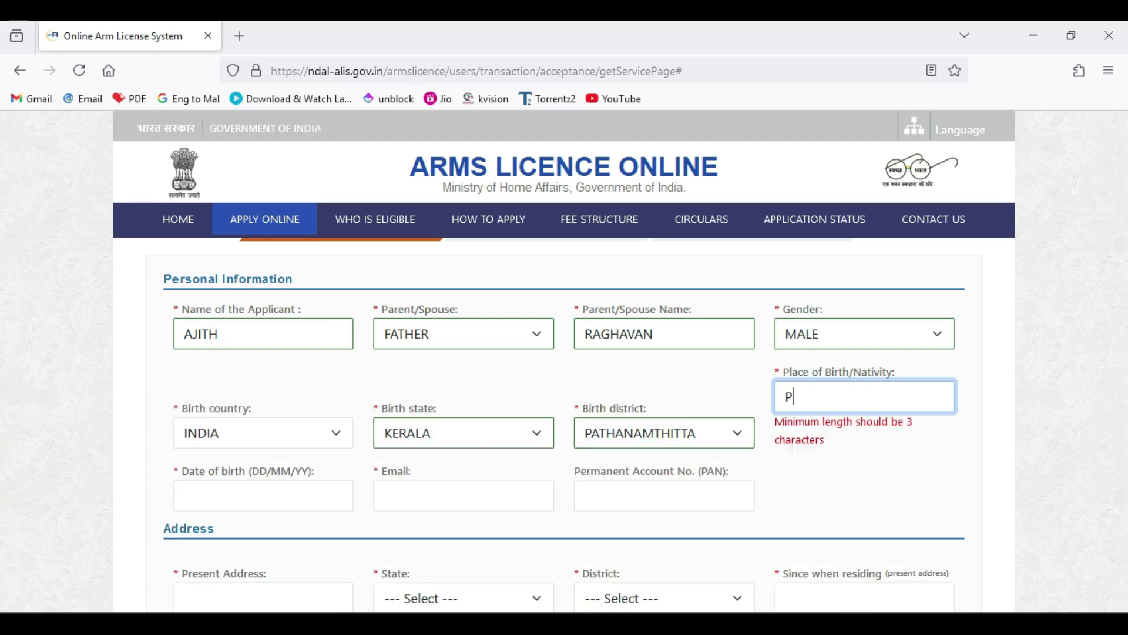
type("ATHANAT")
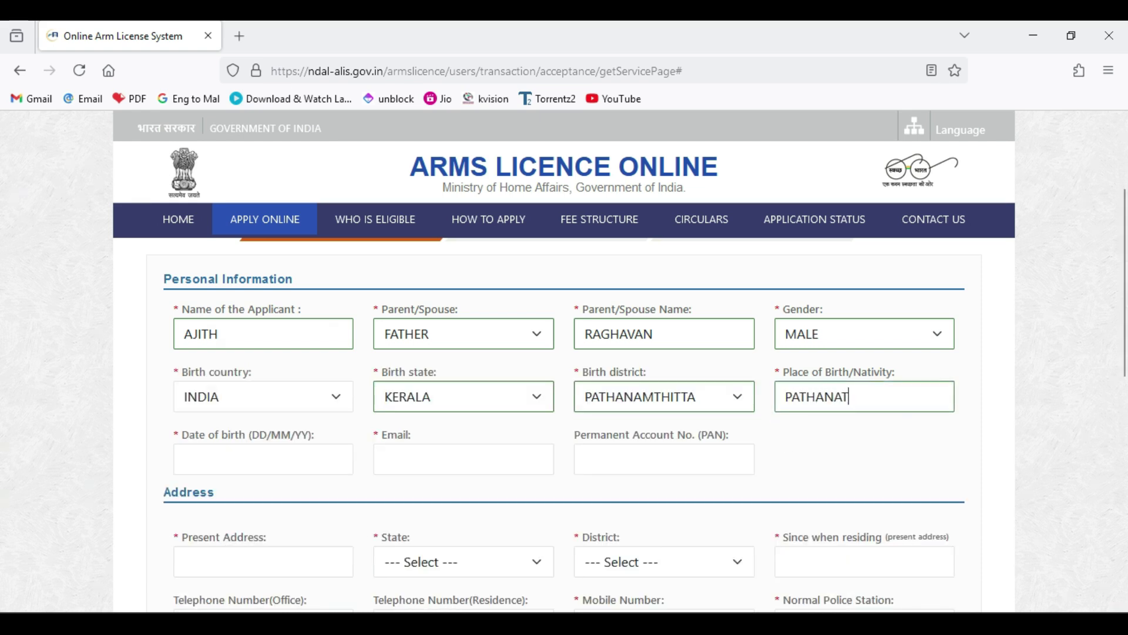
type("HITTA")
- Enter date of birth 01-01-2000 and the applicant's e-mail address
left_click(263, 459)
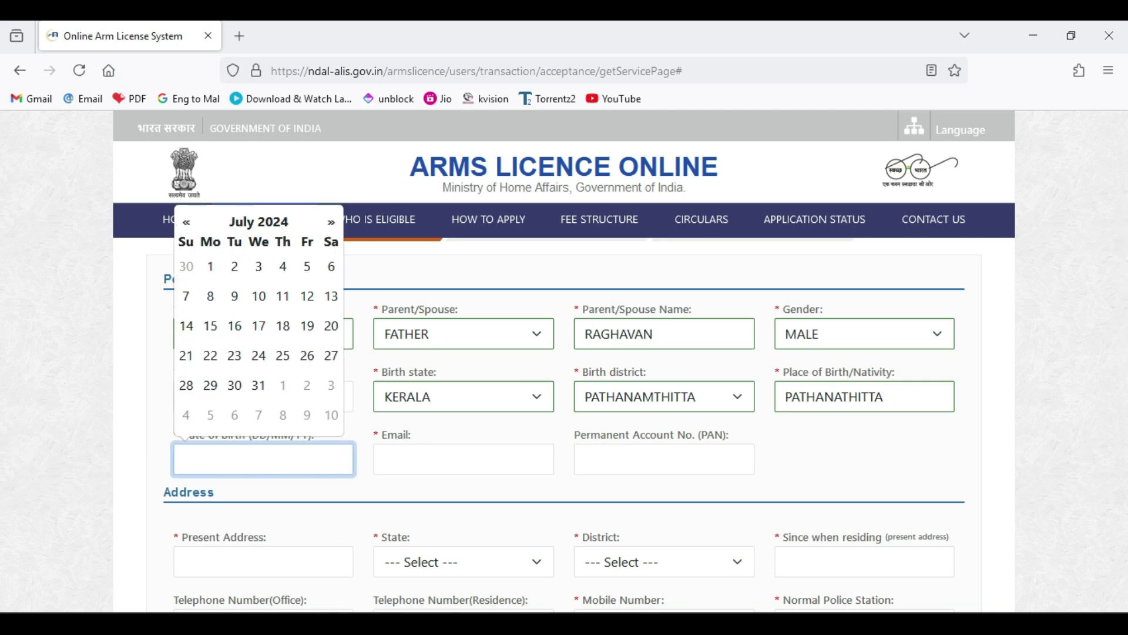
type("01-01")
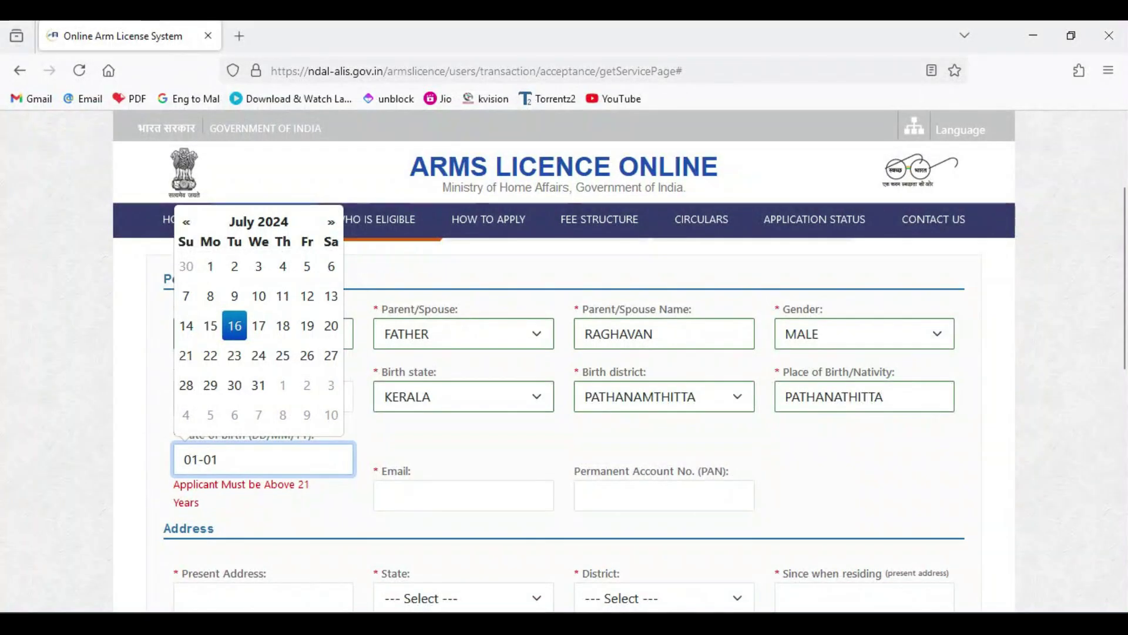
type("-200")
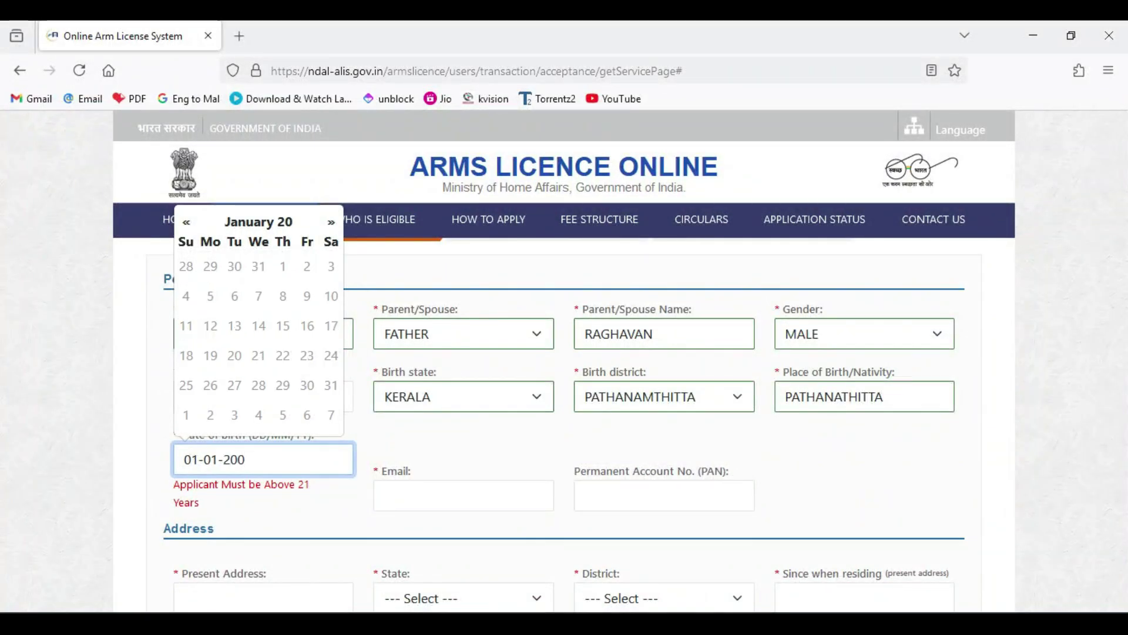
type("0")
left_click(463, 496)
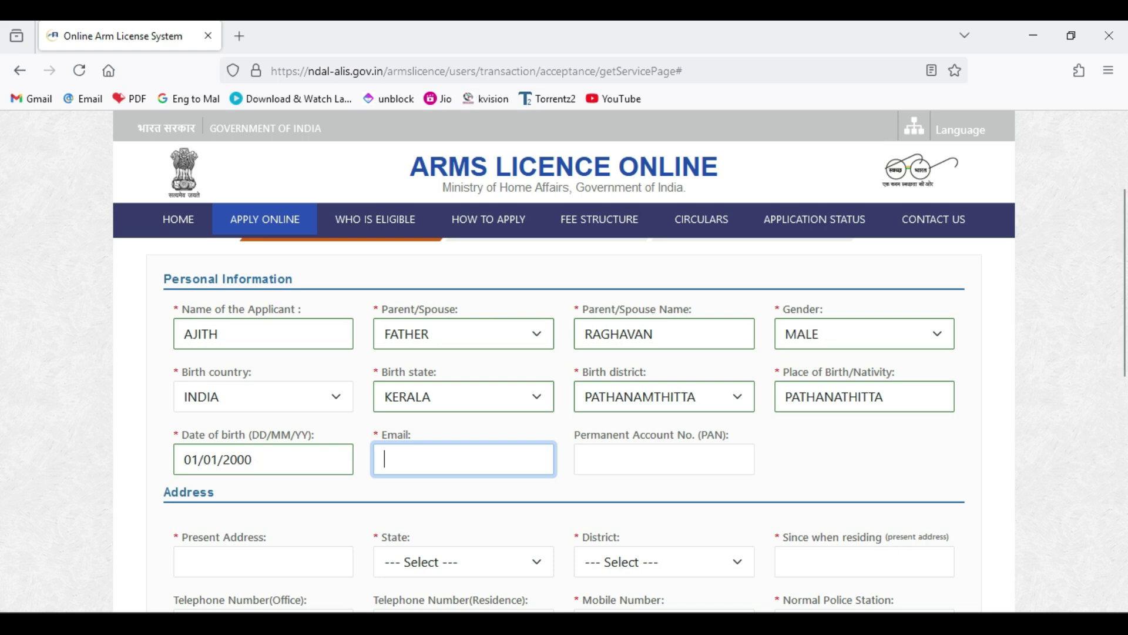
type("123")
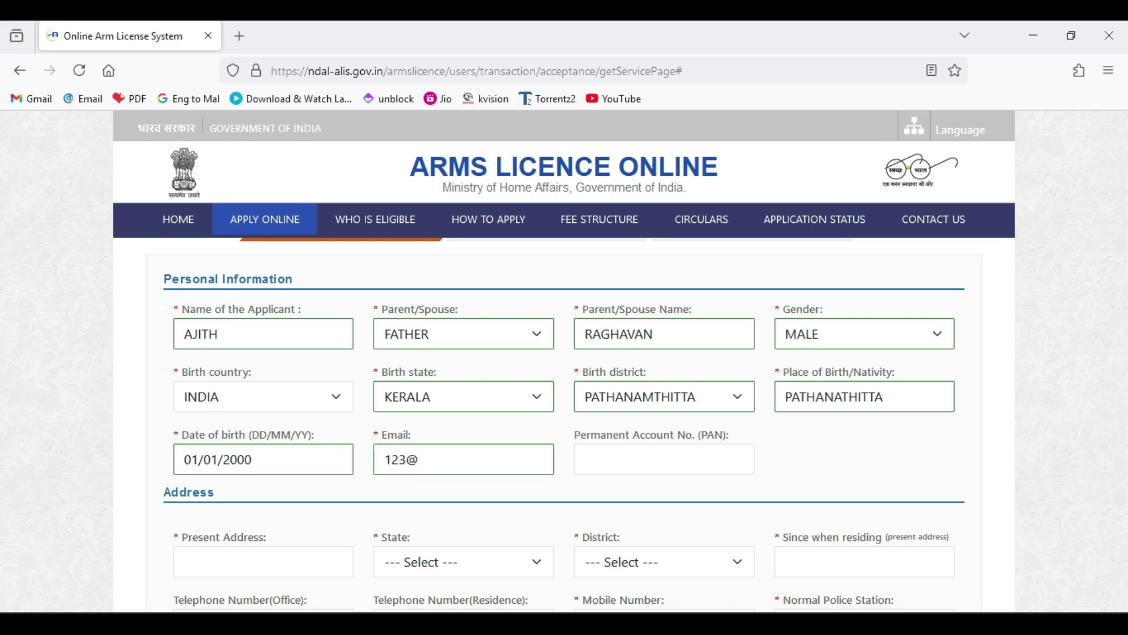
type("@gmail.com")
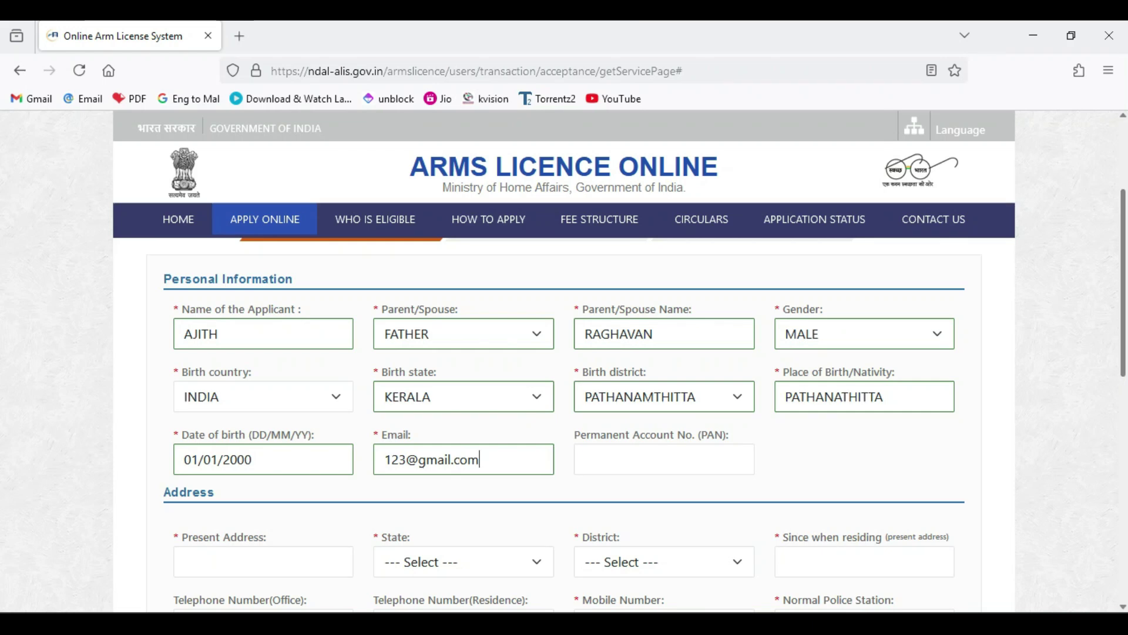
scroll(564, 423, "down", 2)
- Enter the present address with state KERALA and district PATHANAMTHITTA
left_click(263, 451)
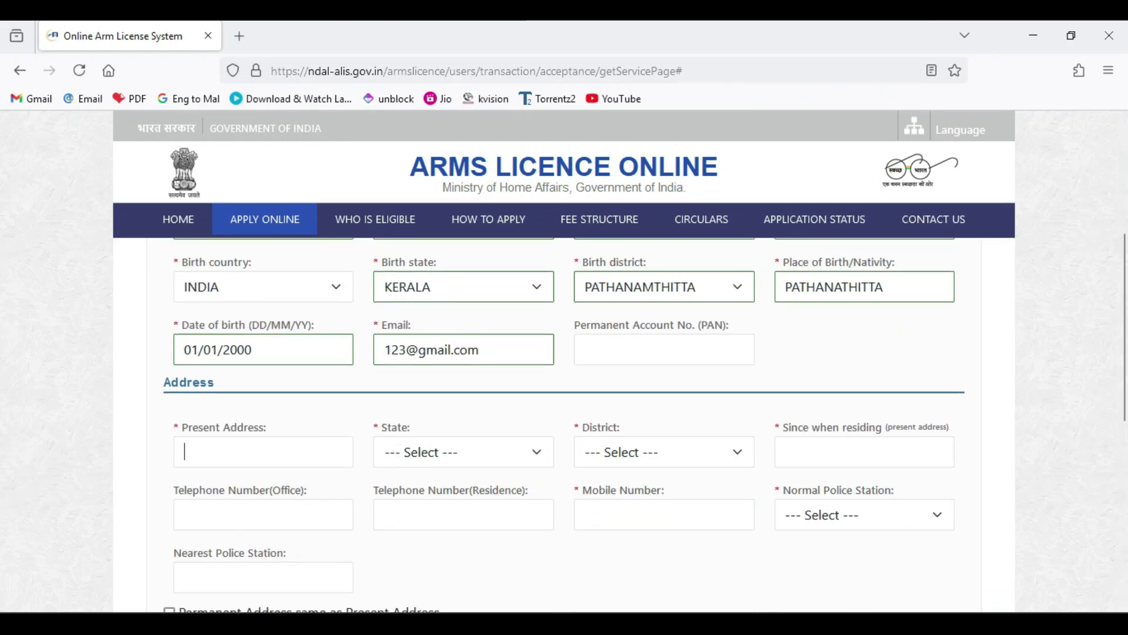
type("AJ")
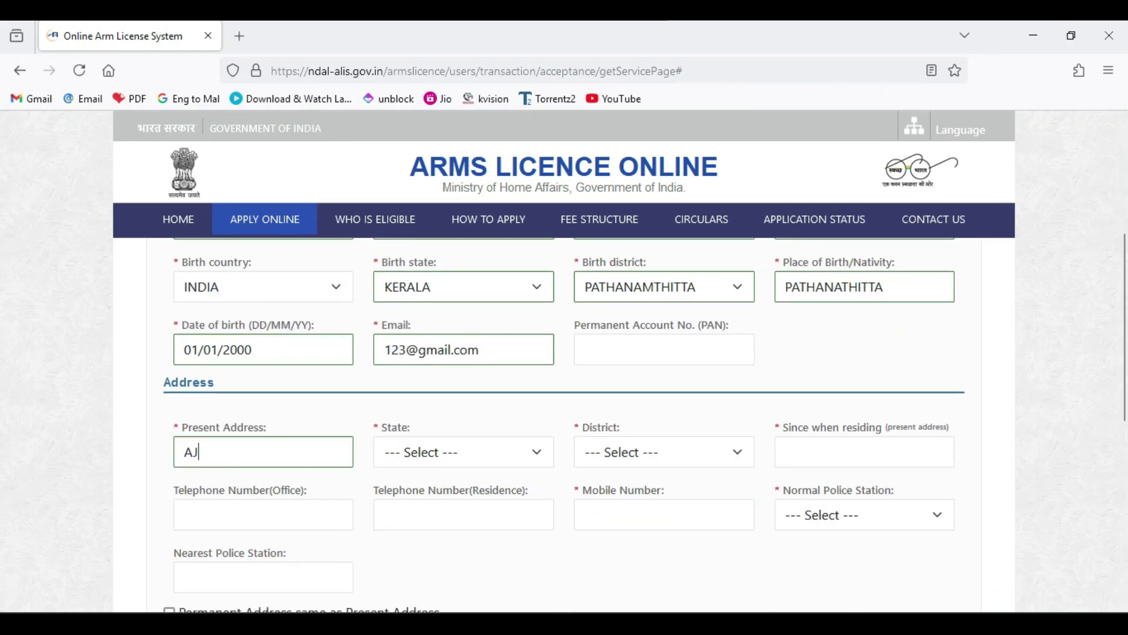
type("ITHBHAVAN")
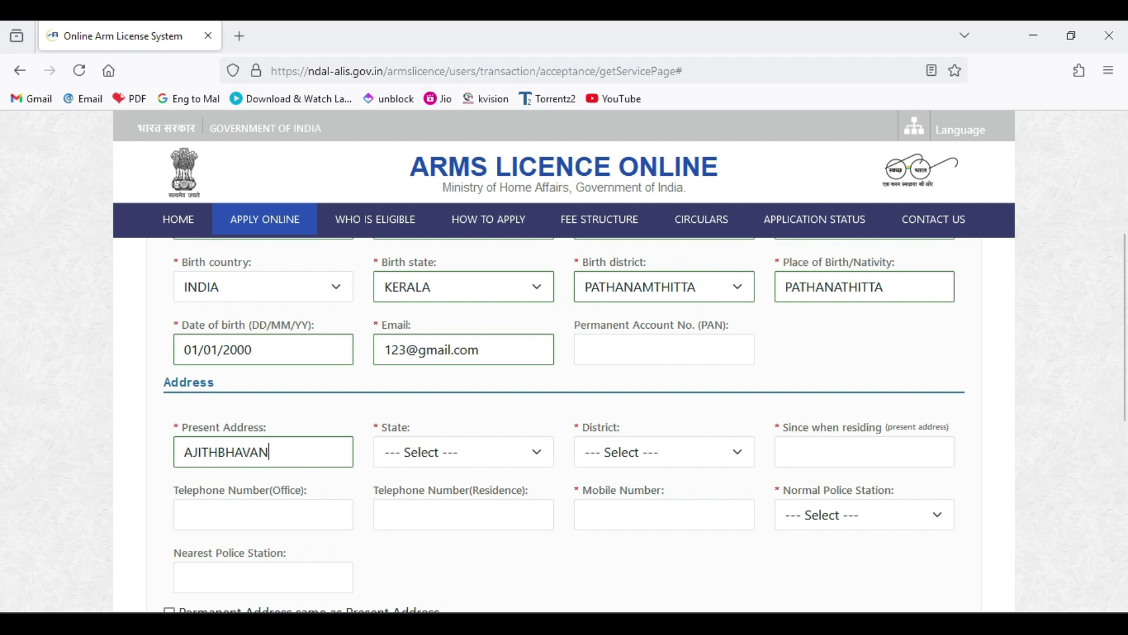
left_click(464, 452)
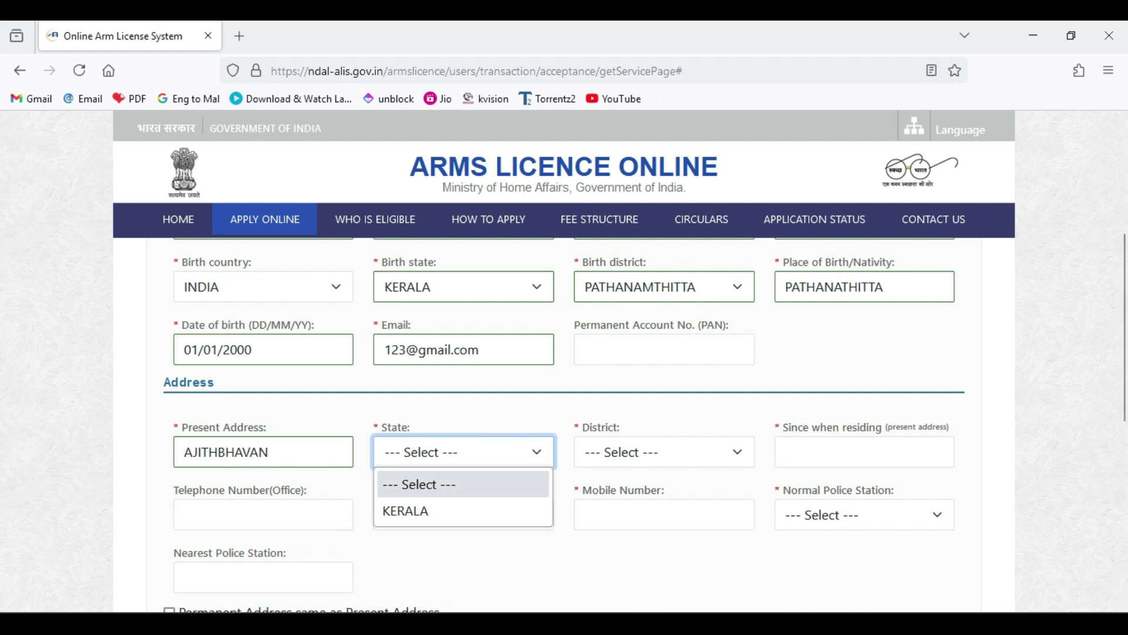
left_click(407, 511)
left_click(664, 452)
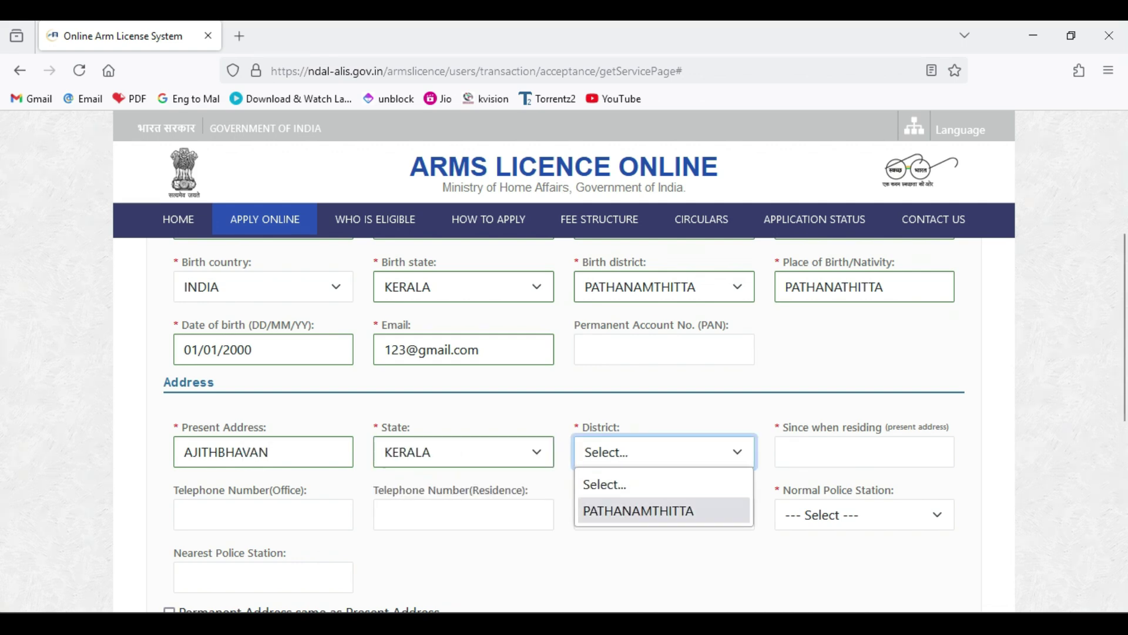
left_click(629, 509)
- Set the residing-since date to 01/02/2022 using the calendar
left_click(864, 452)
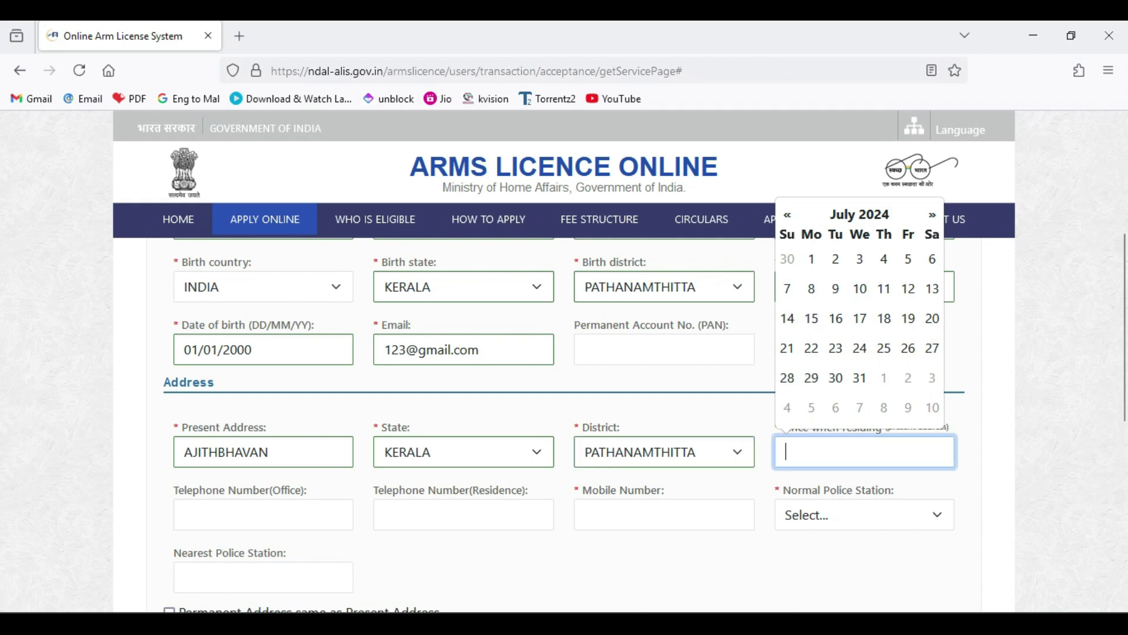
left_click(788, 214)
left_click(788, 214)
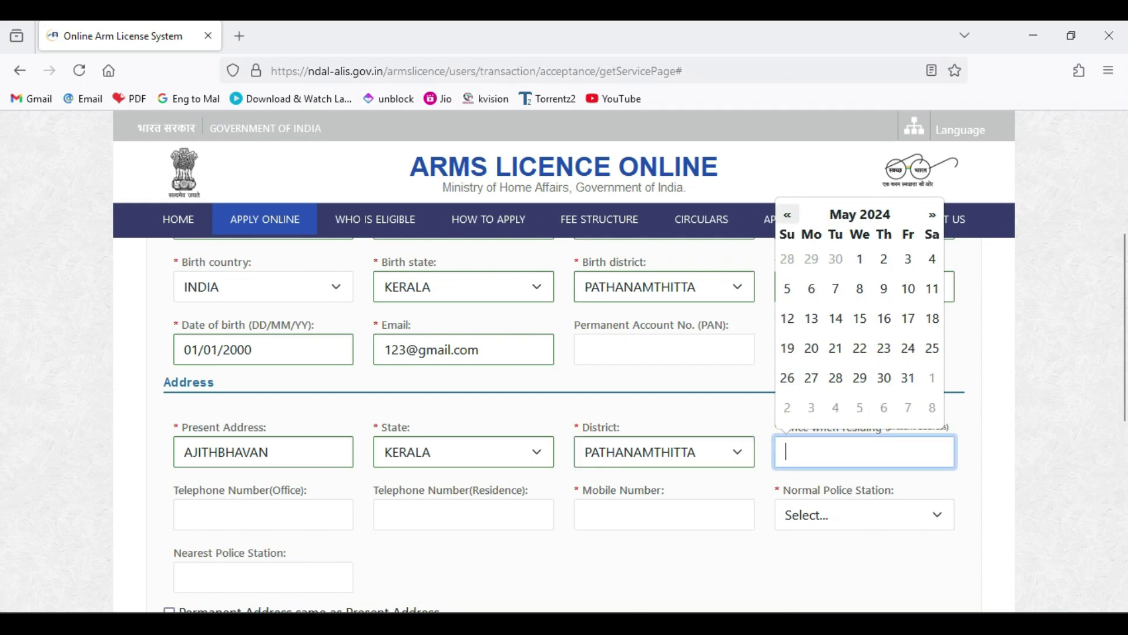
left_click(858, 215)
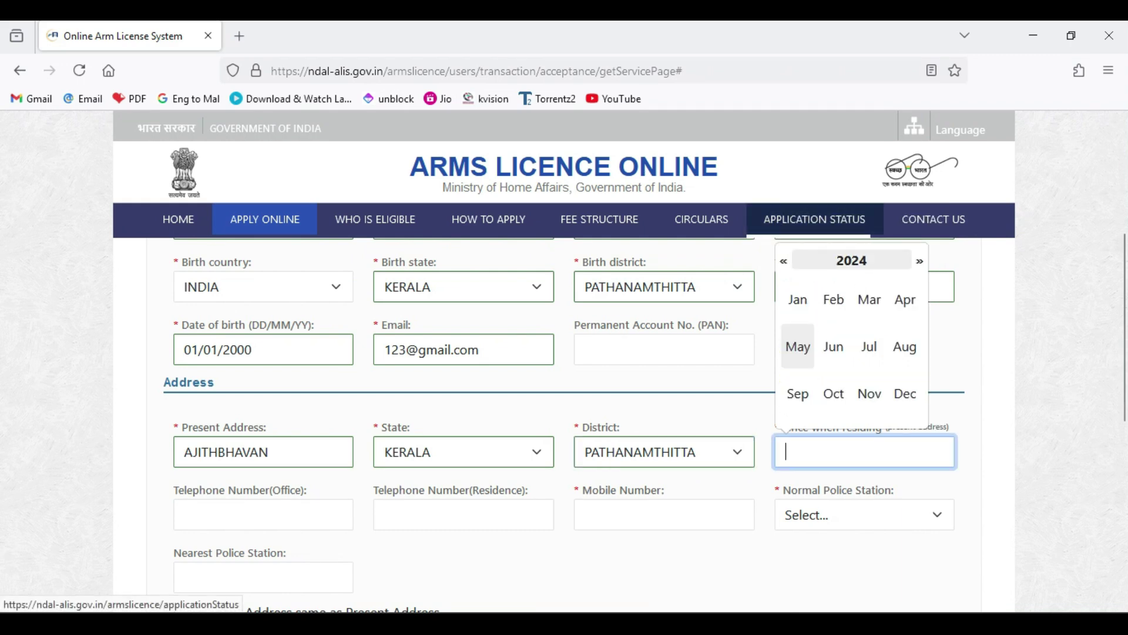
left_click(784, 261)
left_click(783, 260)
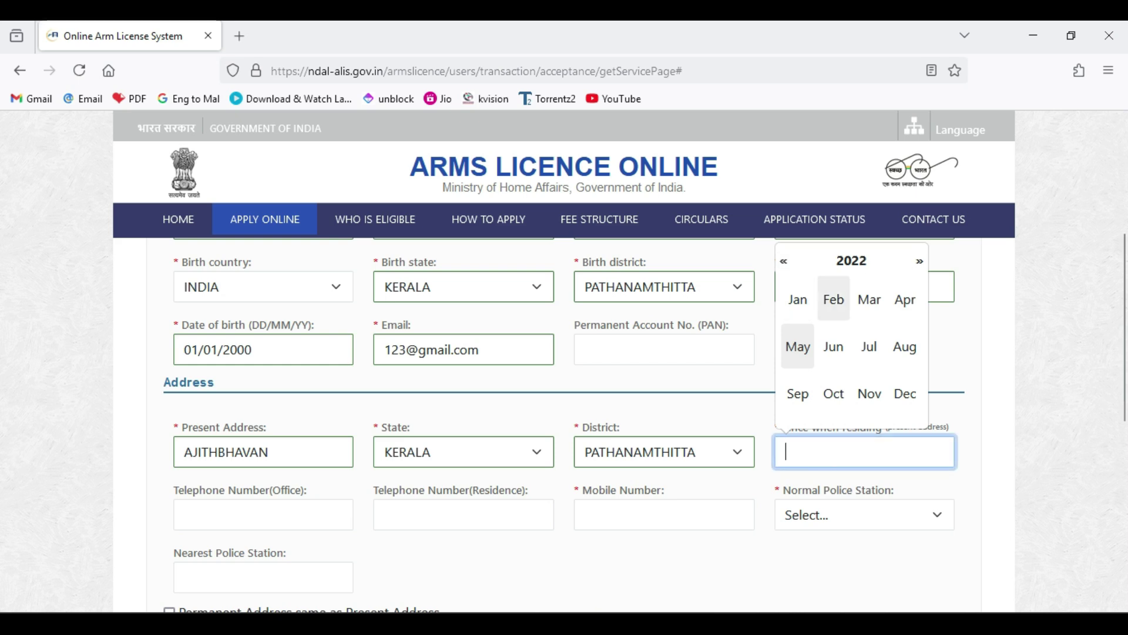
left_click(834, 300)
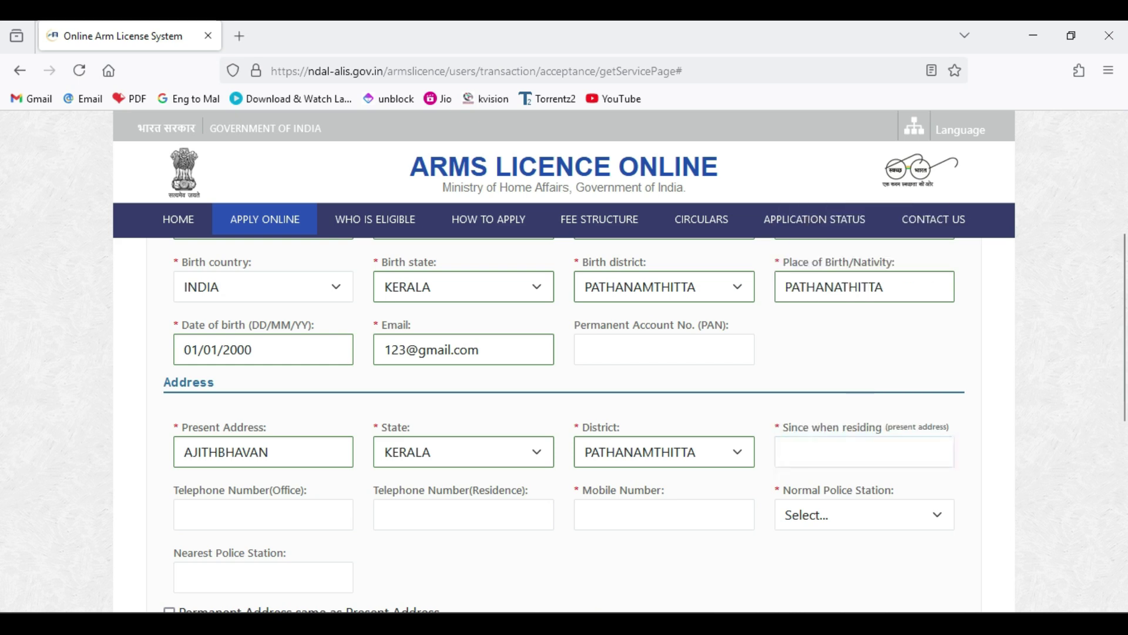
left_click(863, 452)
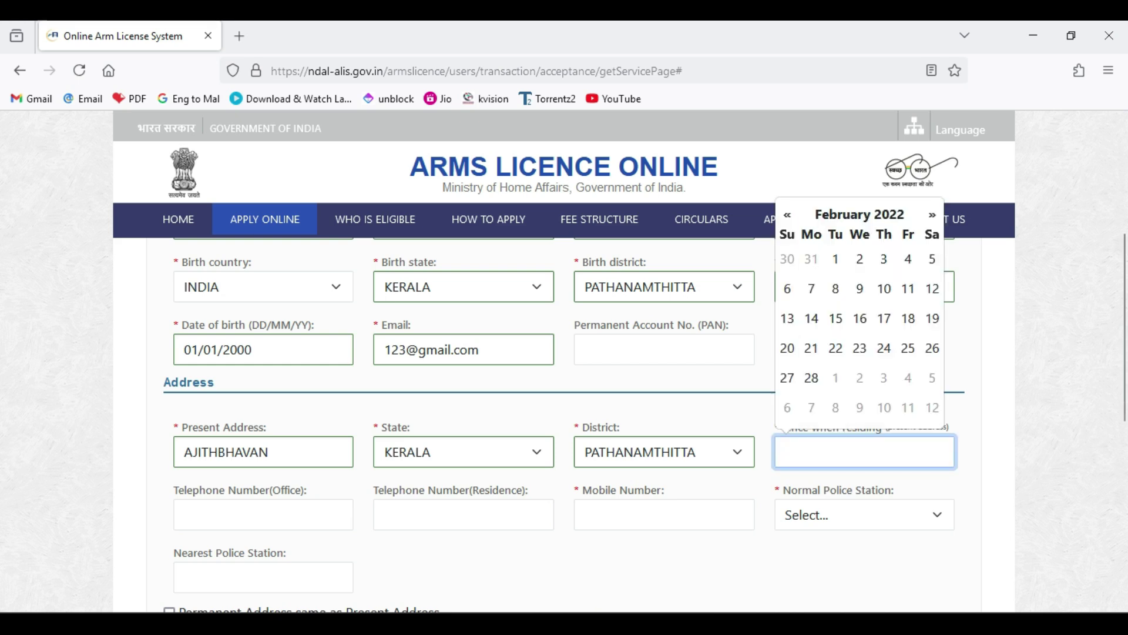
left_click(835, 258)
- Enter the applicant's mobile number
scroll(644, 424, "down", 3)
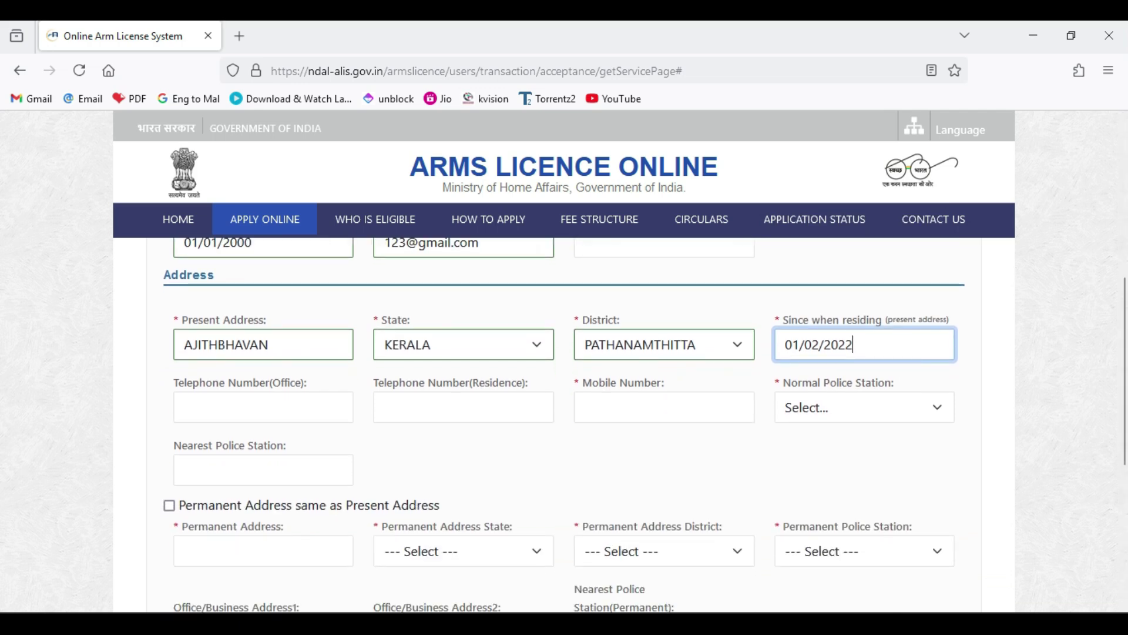
left_click(664, 407)
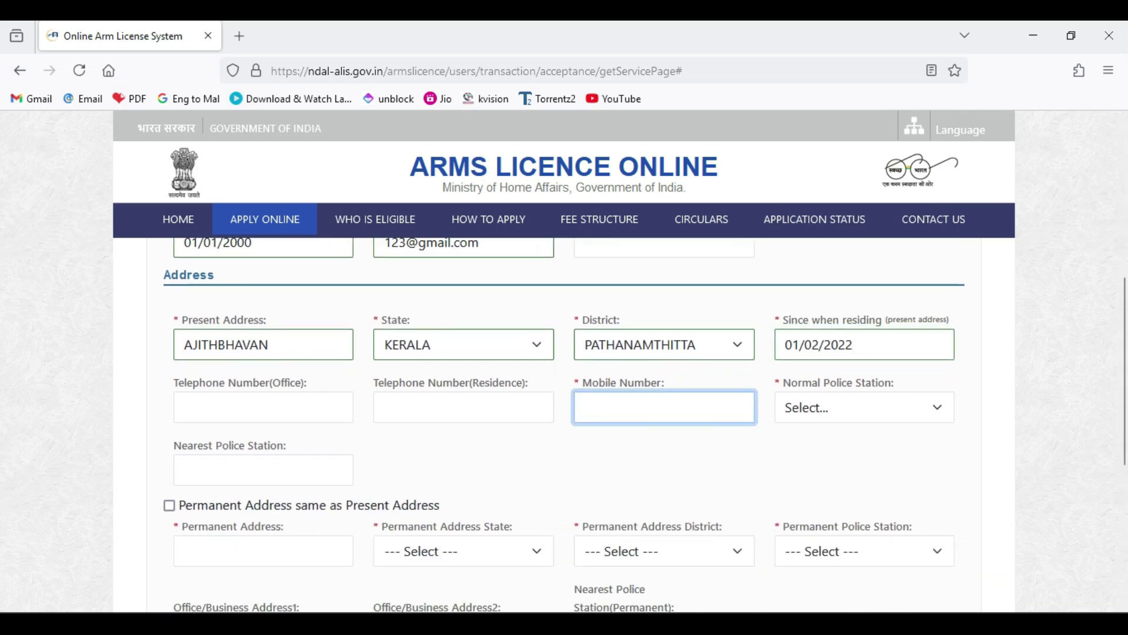
type("0000000000")
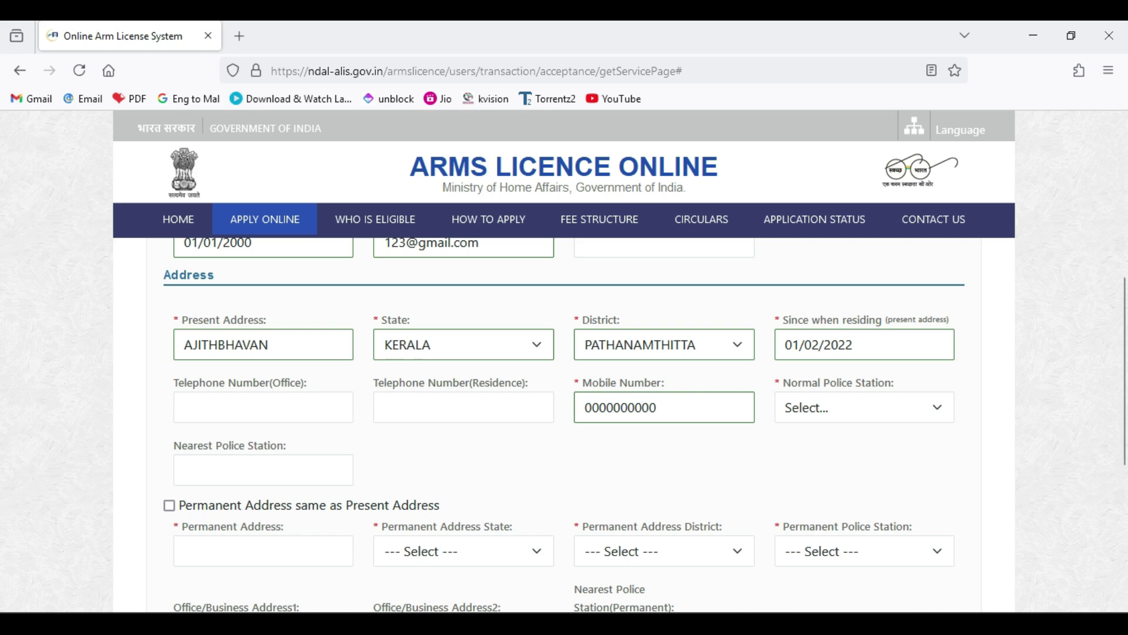
- Make the permanent address same as present and set occupation to PROFESSIONAL
left_click(169, 505)
scroll(169, 506, "down", 5)
left_click(363, 464)
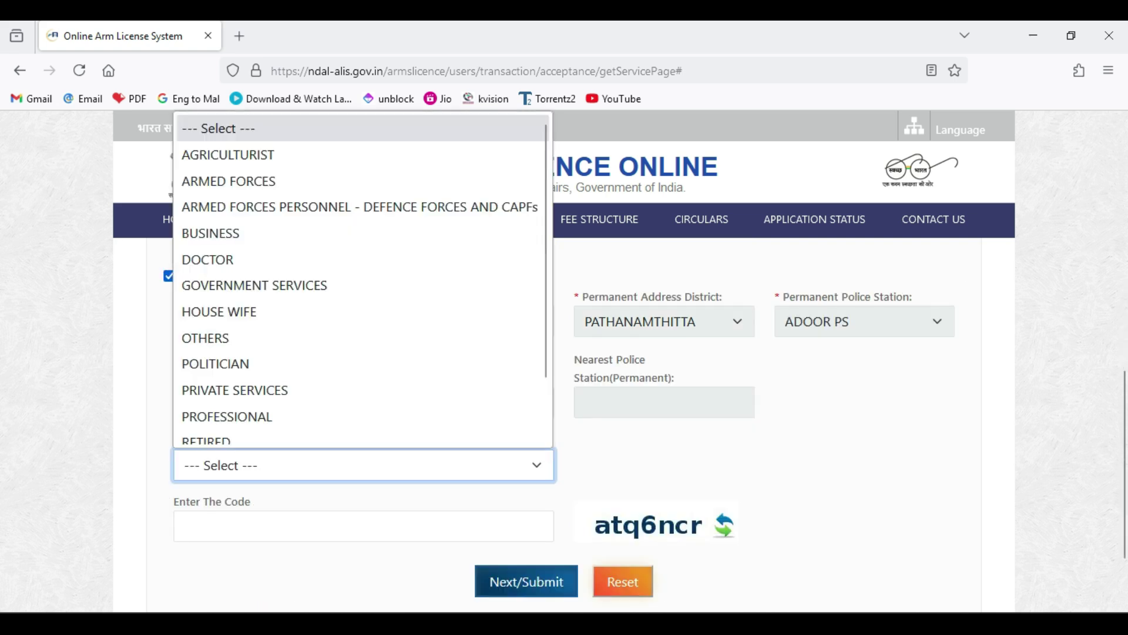
left_click(227, 416)
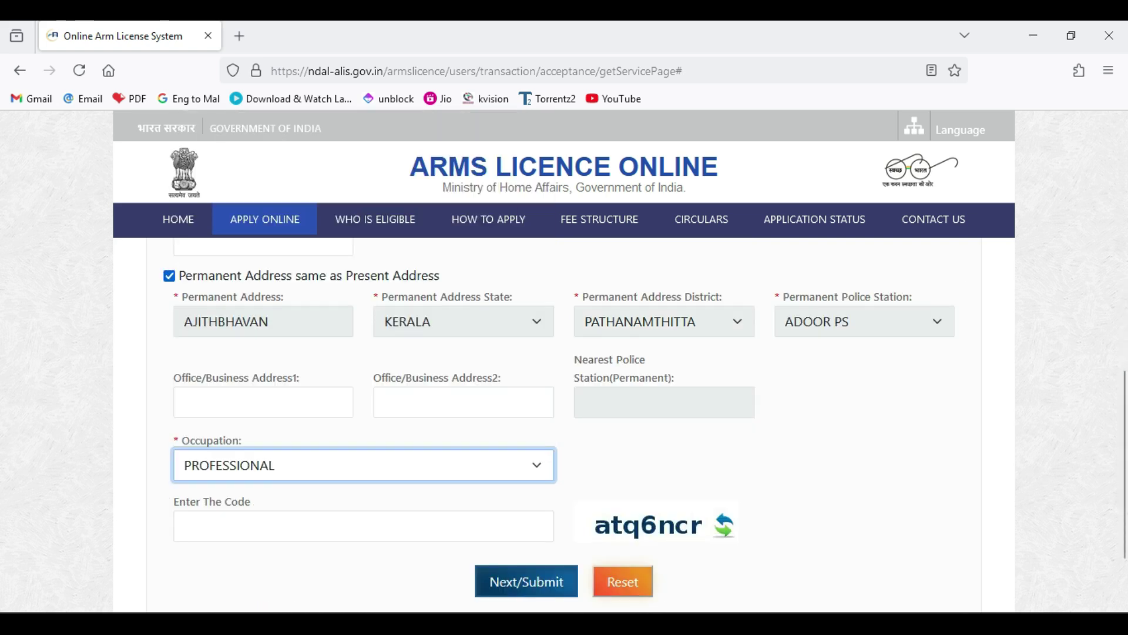
- Enter the verification code and submit the applicant identity details
left_click(364, 525)
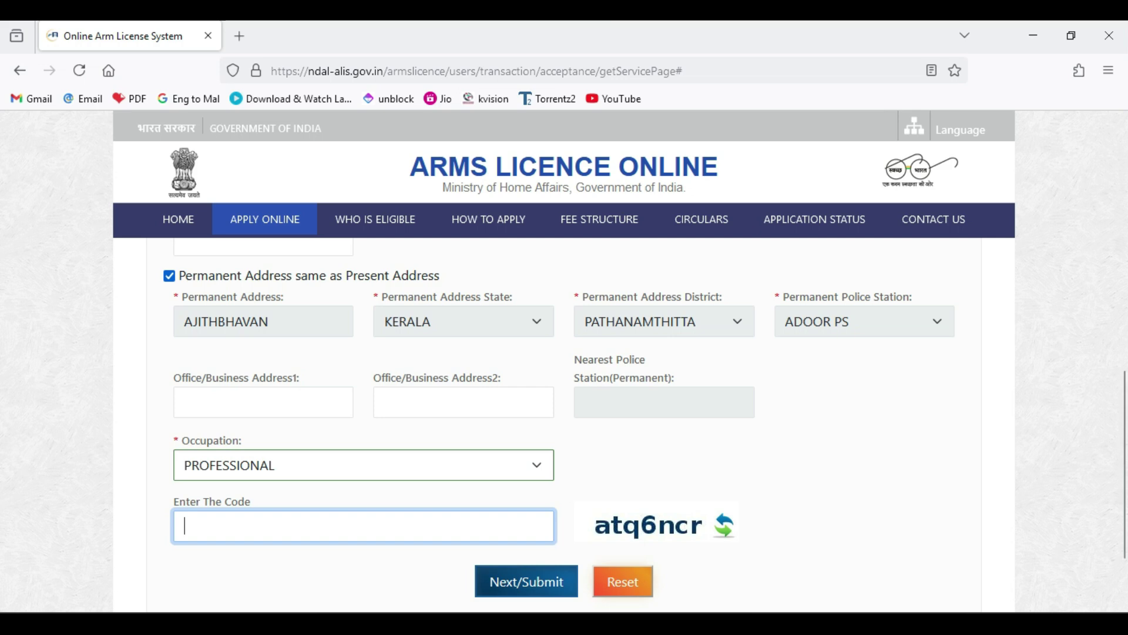
type("at")
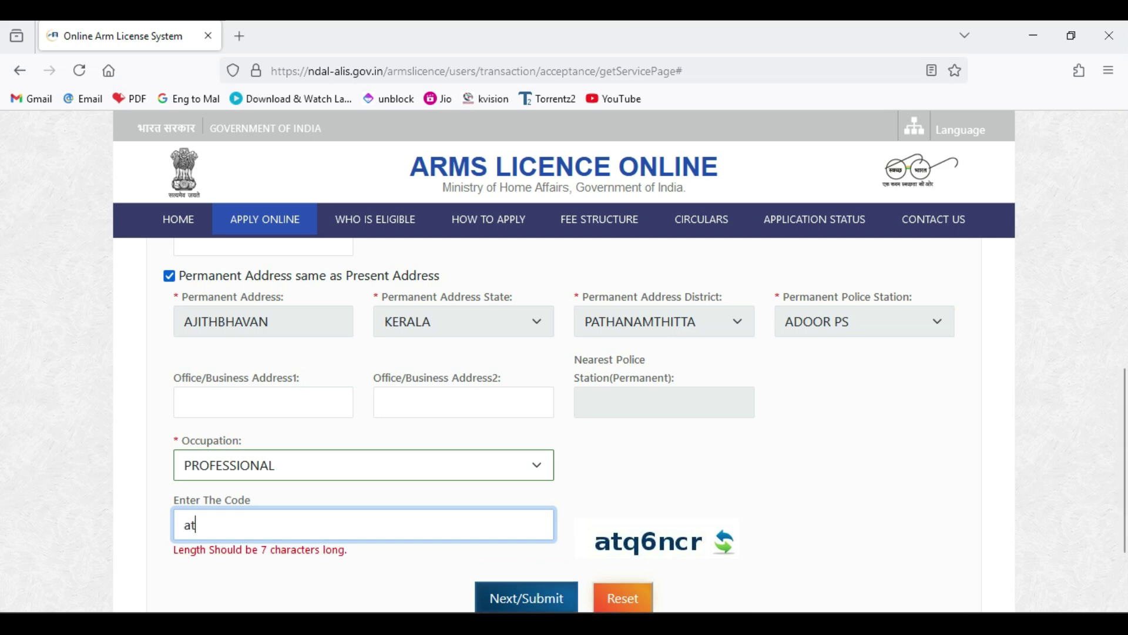
type("q6ncr")
left_click(527, 581)
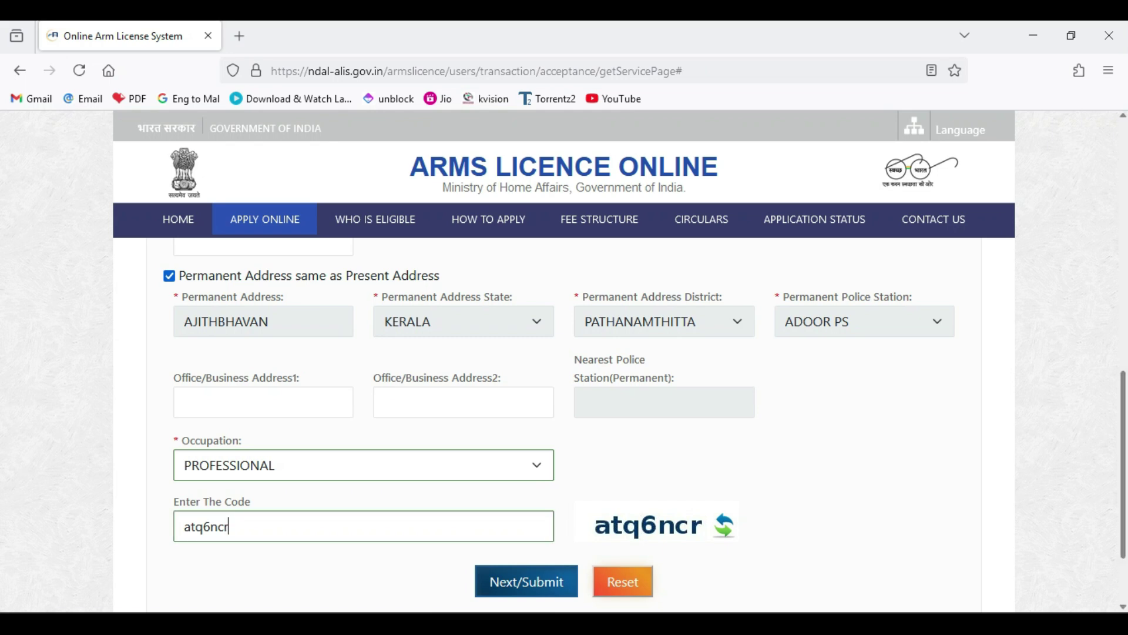
scroll(1123, 464, "down", 3)
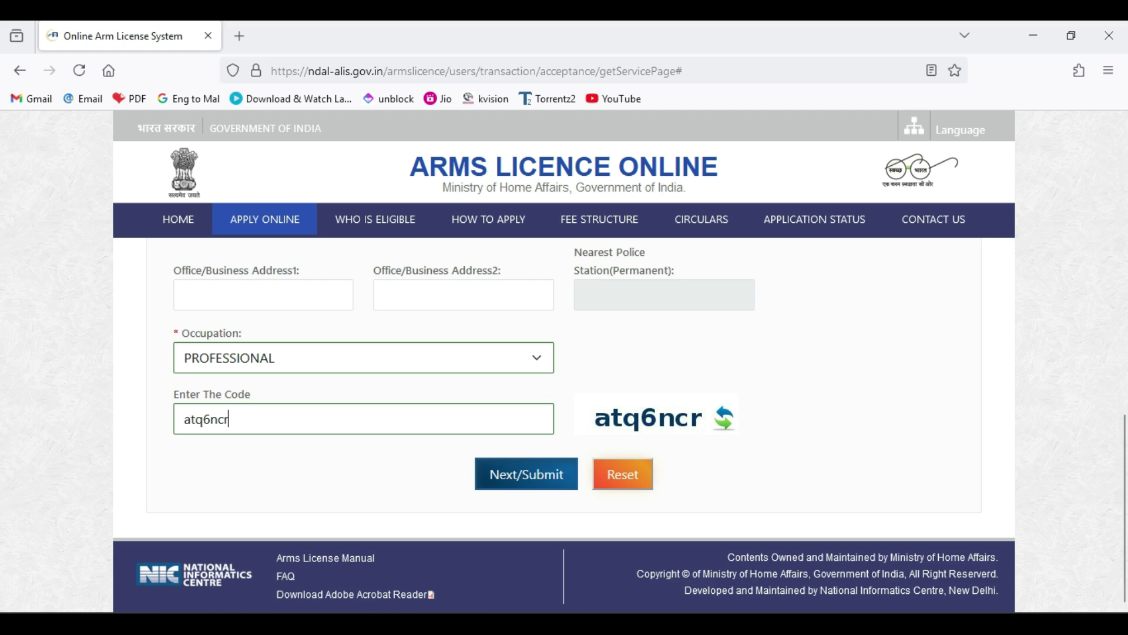
key("Return")
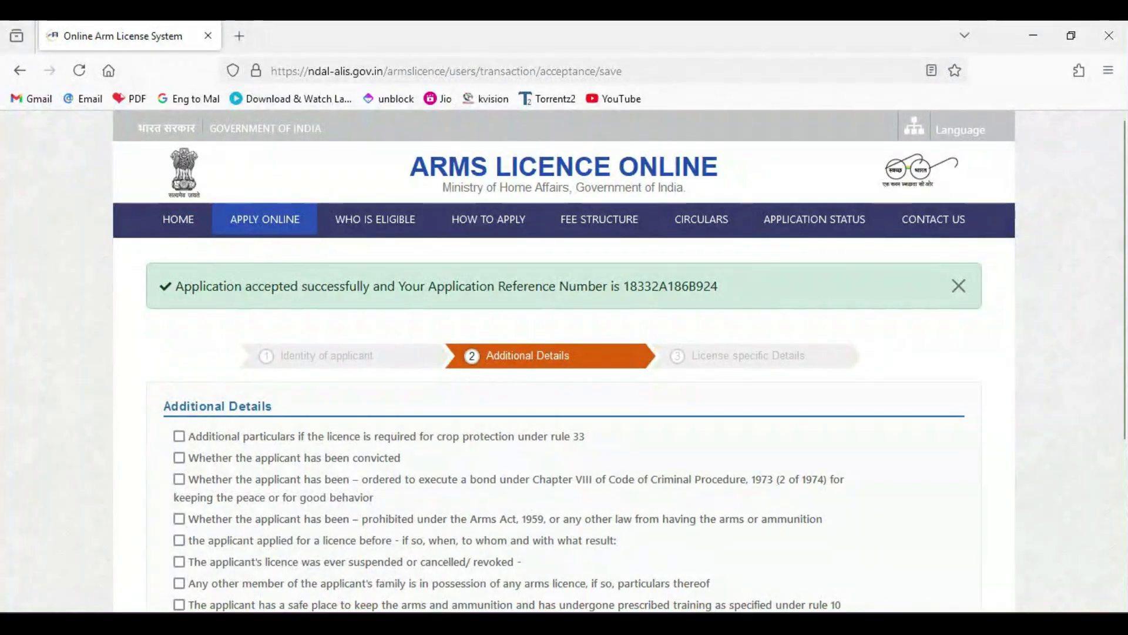
- Leave the safe-place and training declaration, and all other declarations, unticked
mouse_move(1123, 280)
left_mouse_down()
mouse_move(1123, 302)
mouse_move(1123, 280)
left_mouse_up()
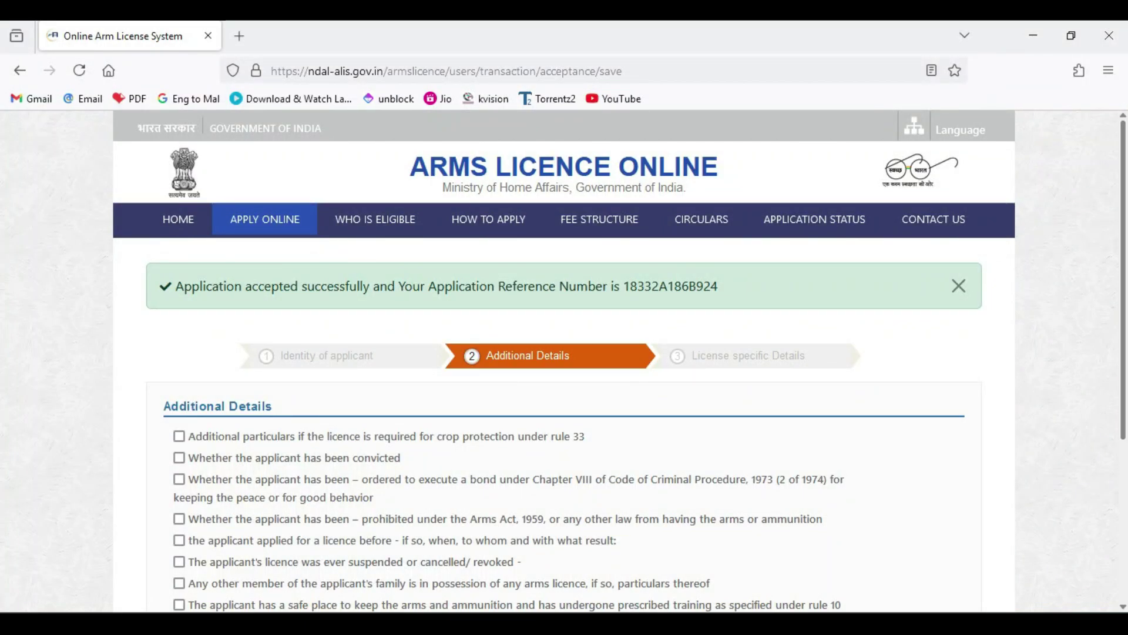
scroll(564, 365, "down", 2)
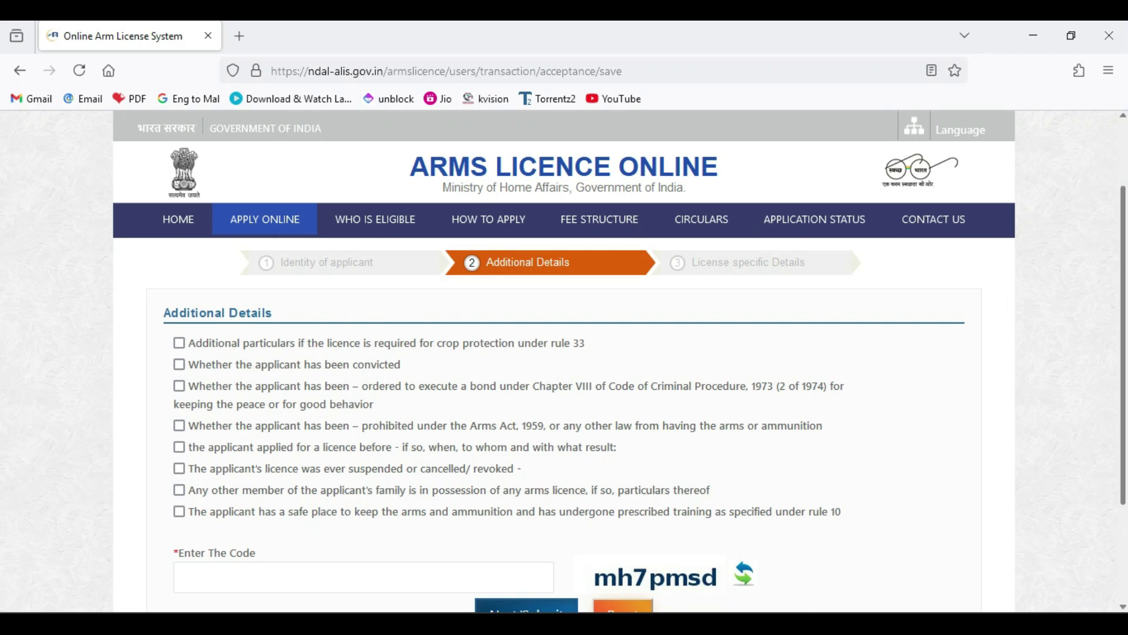
scroll(637, 398, "down", 1)
scroll(636, 403, "down", 1)
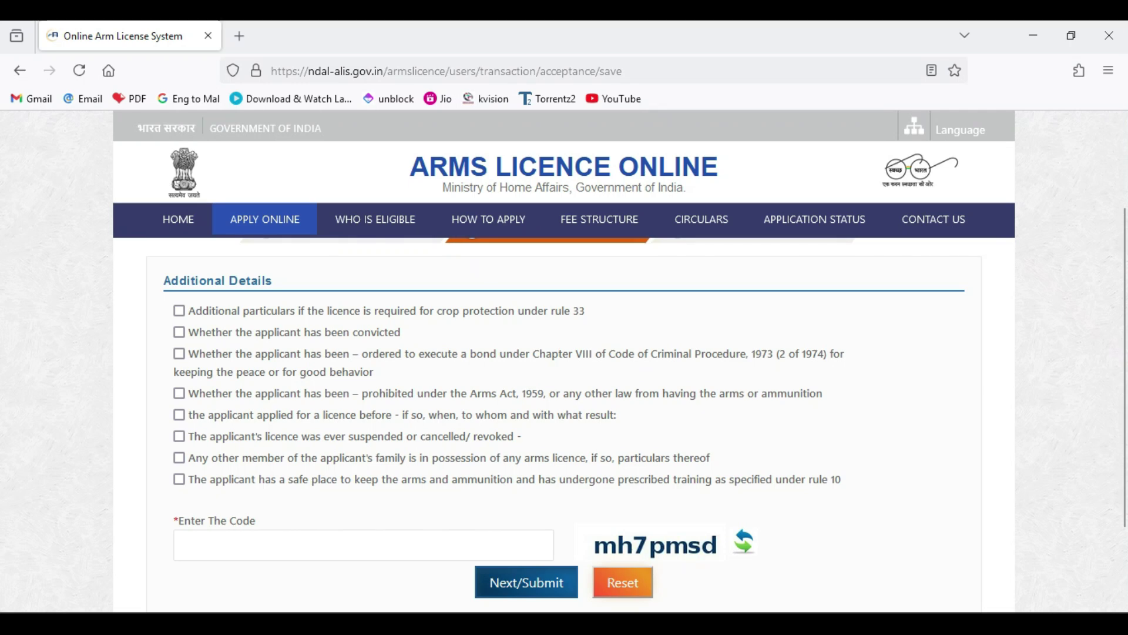
left_click(179, 480)
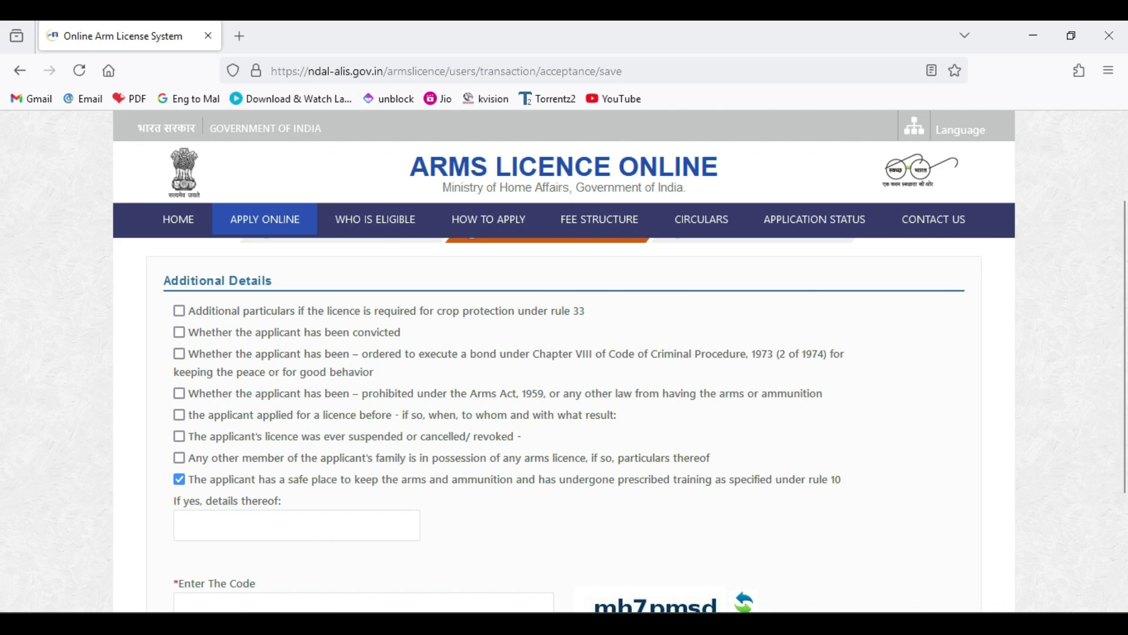
left_click(179, 480)
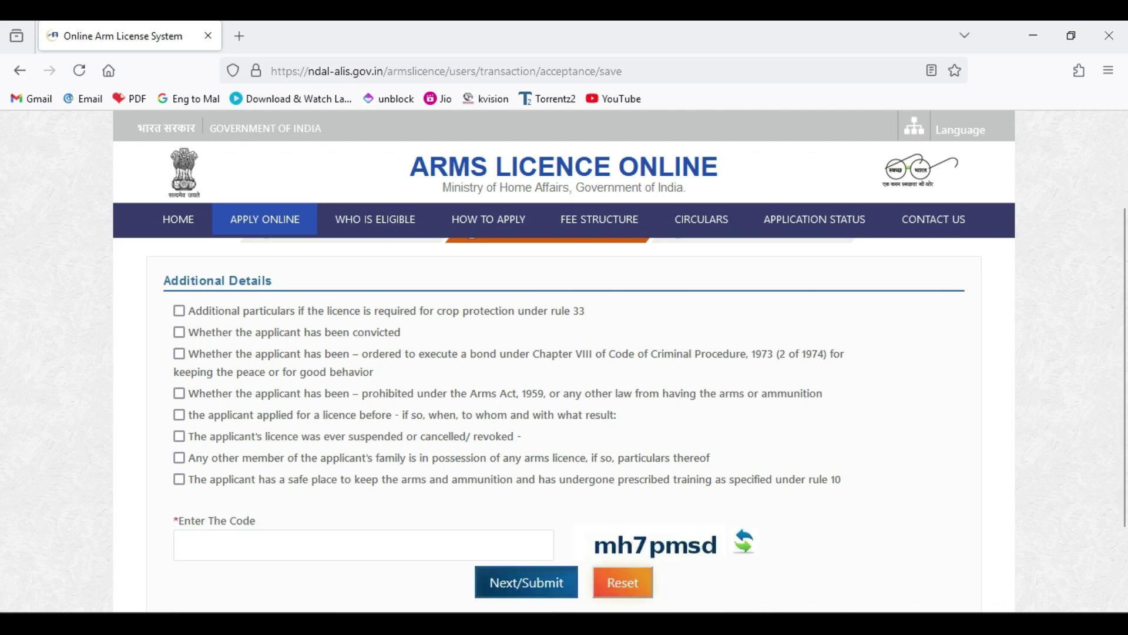
scroll(564, 412, "down", 2)
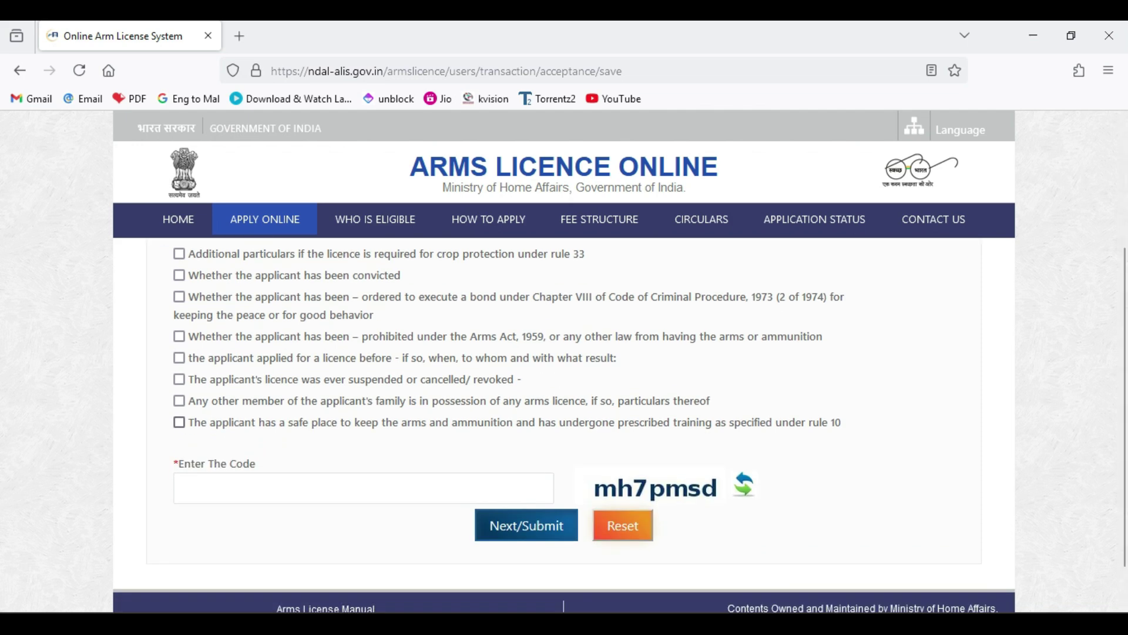
left_click(179, 422)
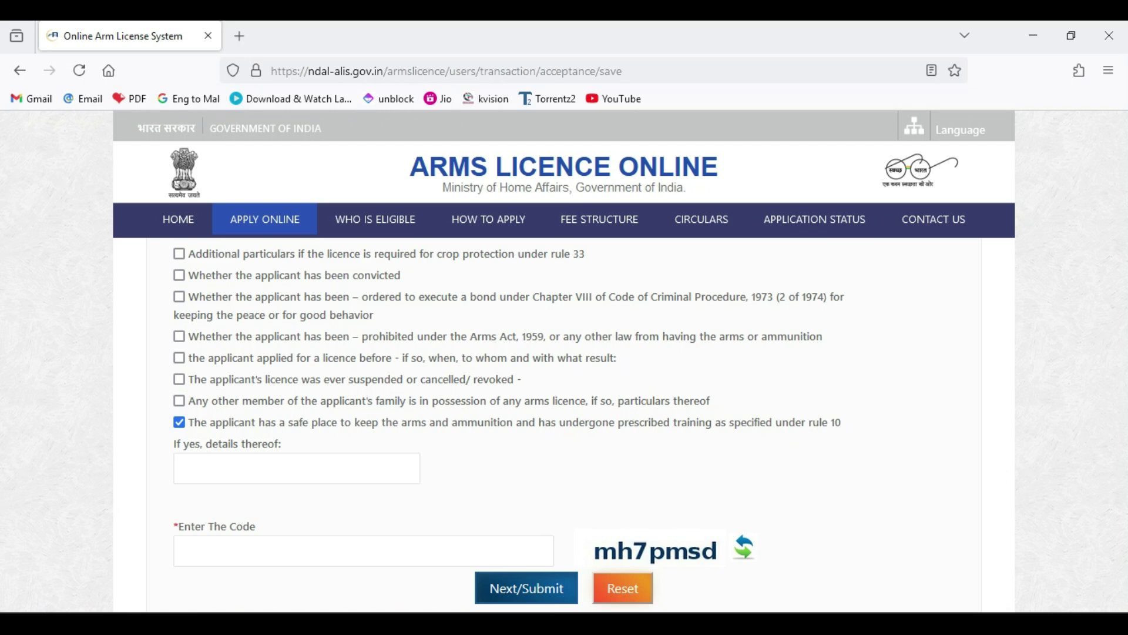
key("space")
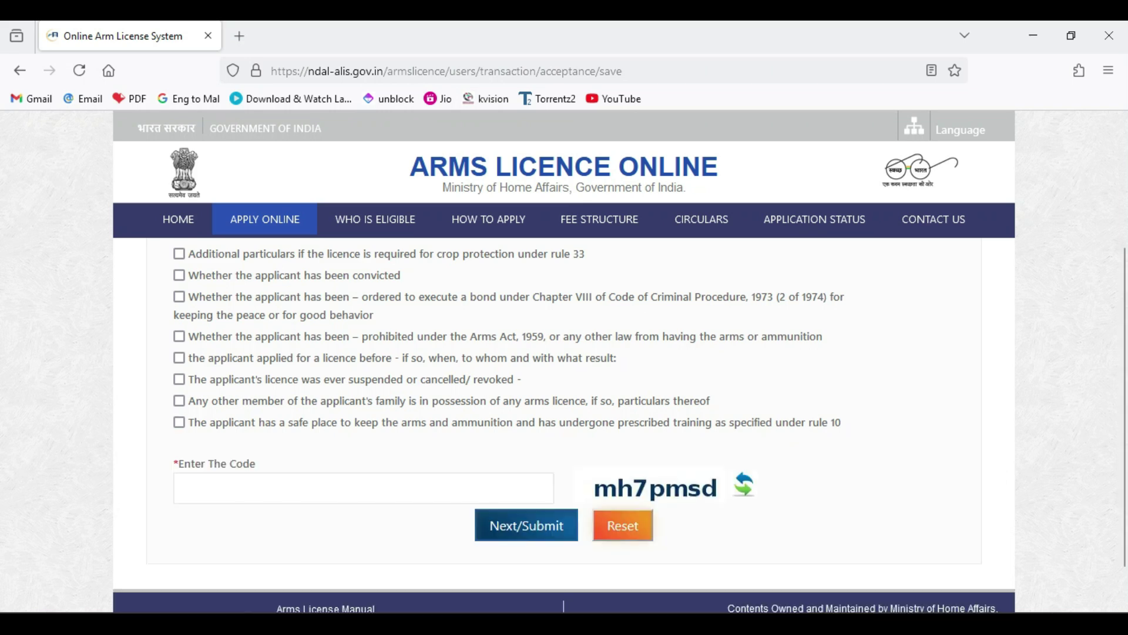
- Enter the verification code, correcting a typo, and submit the additional details
left_click(364, 488)
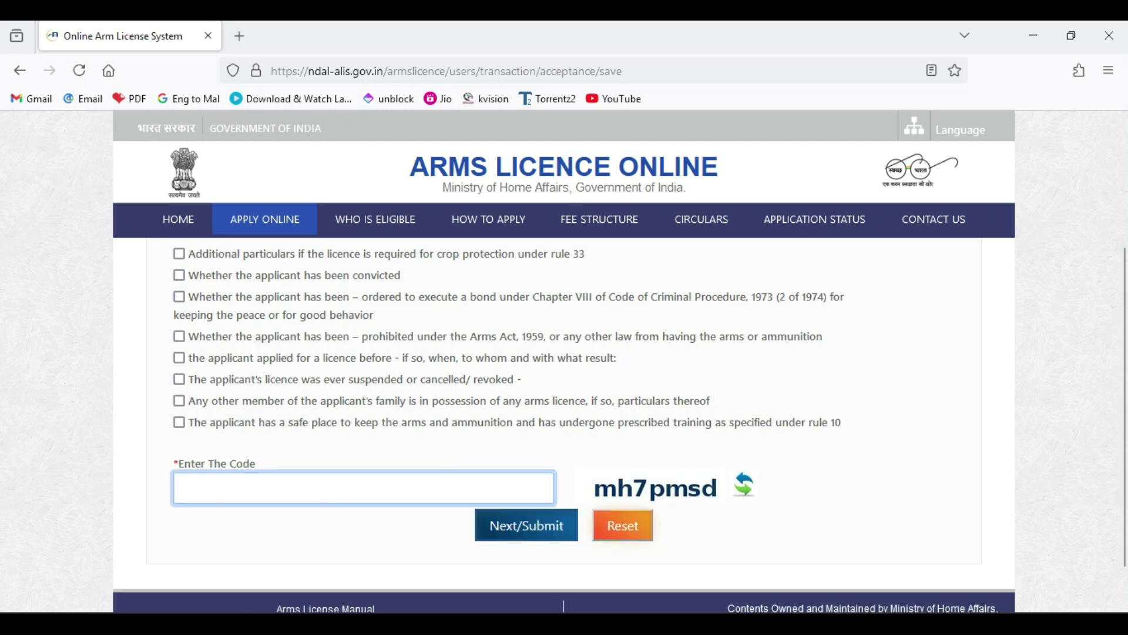
type("m")
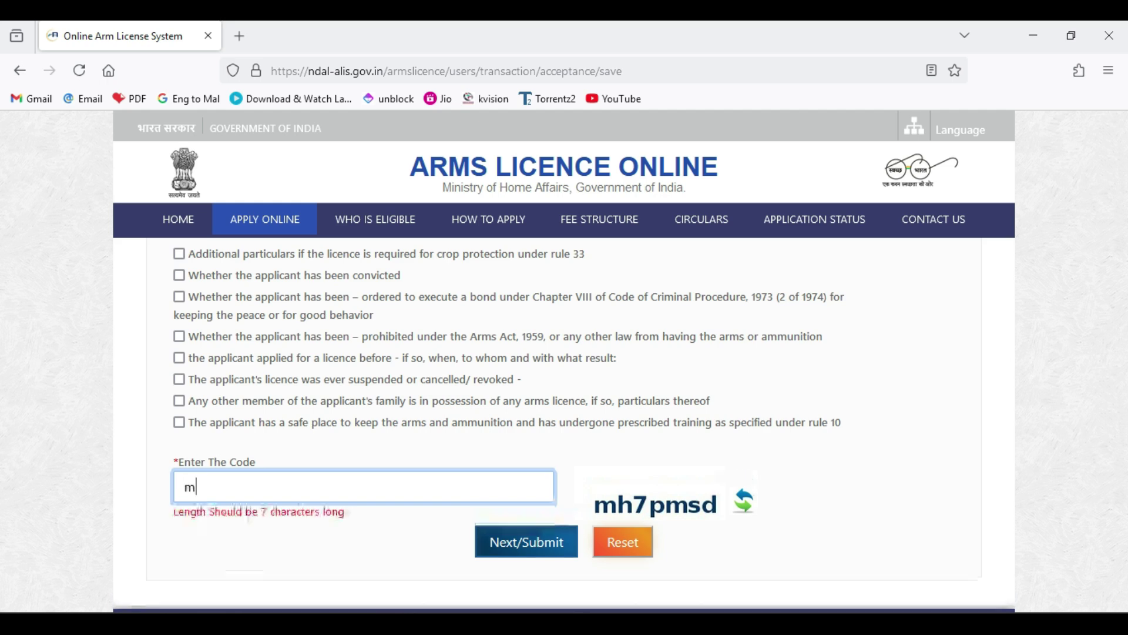
type("h7")
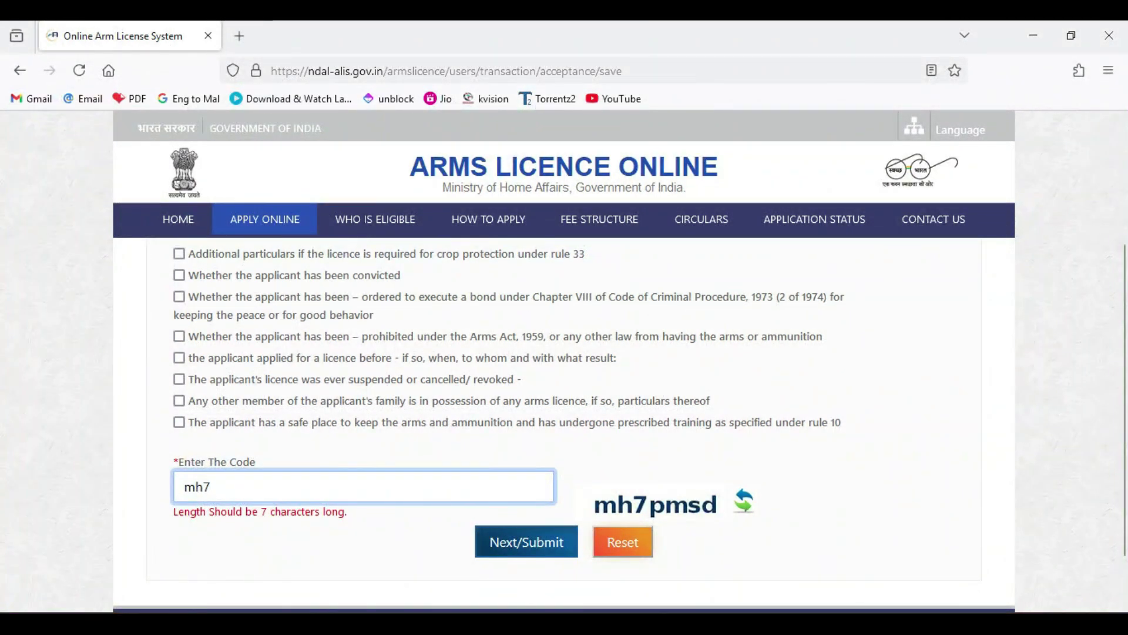
type("[msd")
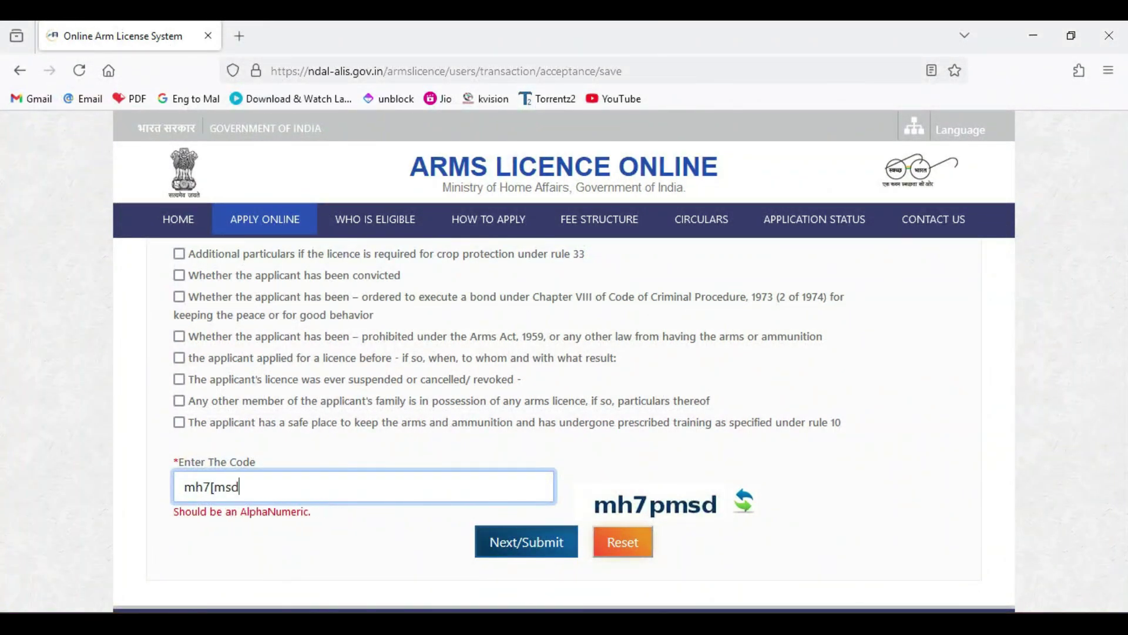
key("ctrl+a")
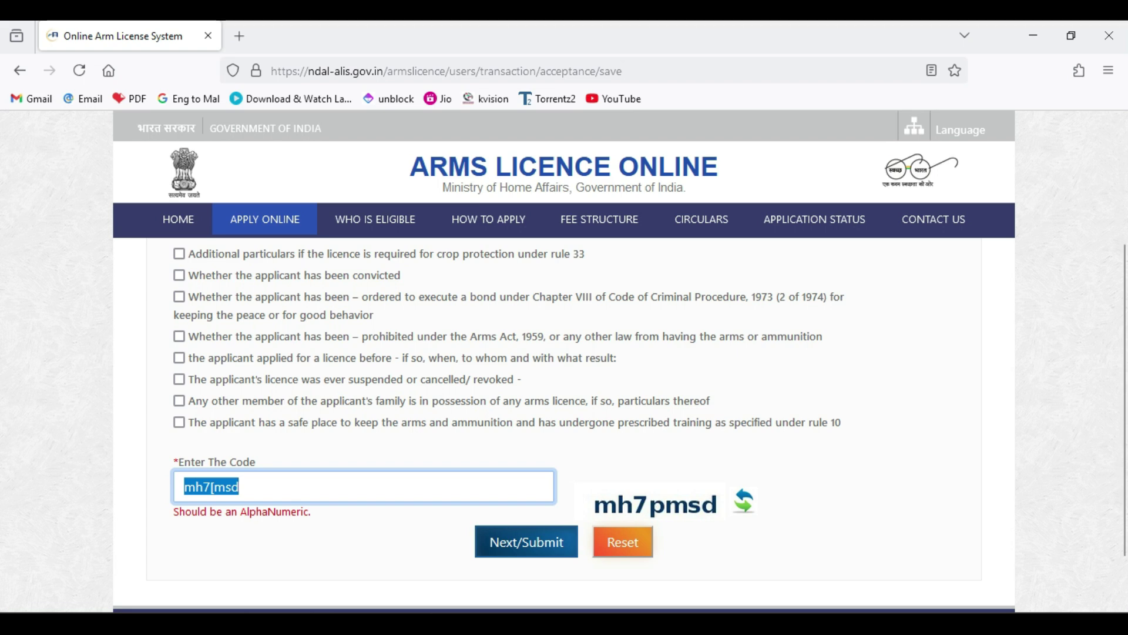
type("mh")
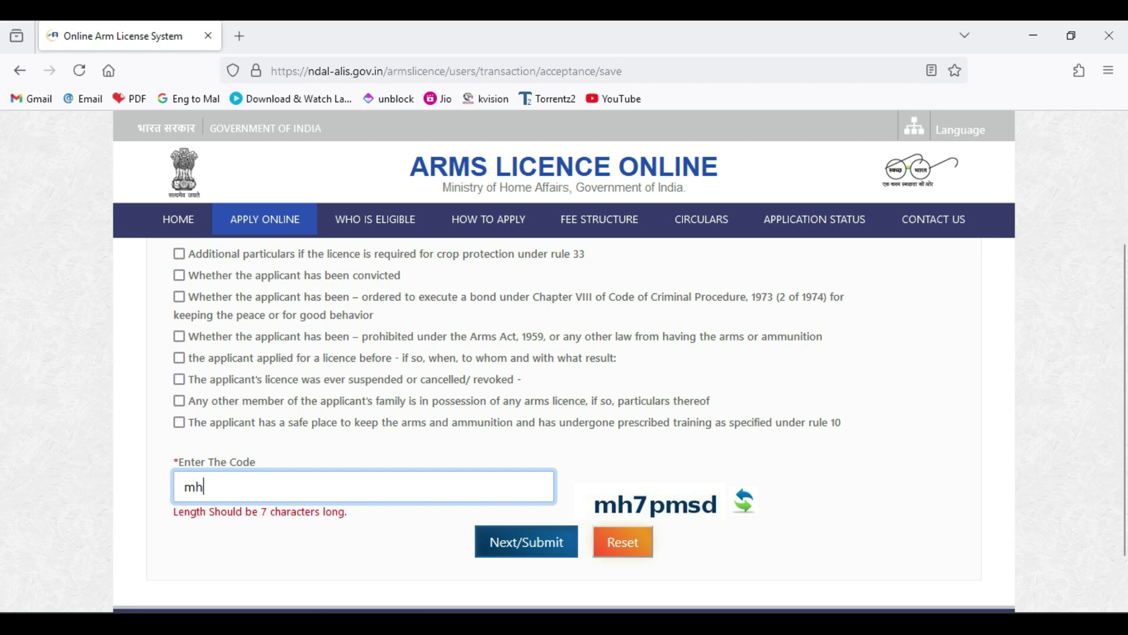
type("7pmsd")
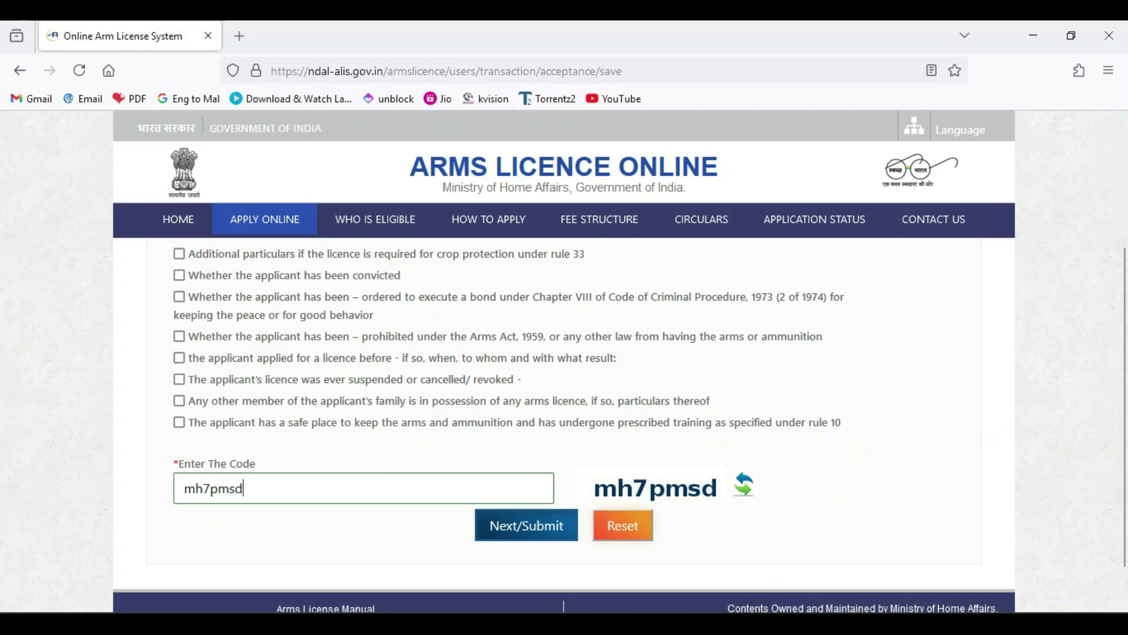
key("Return")
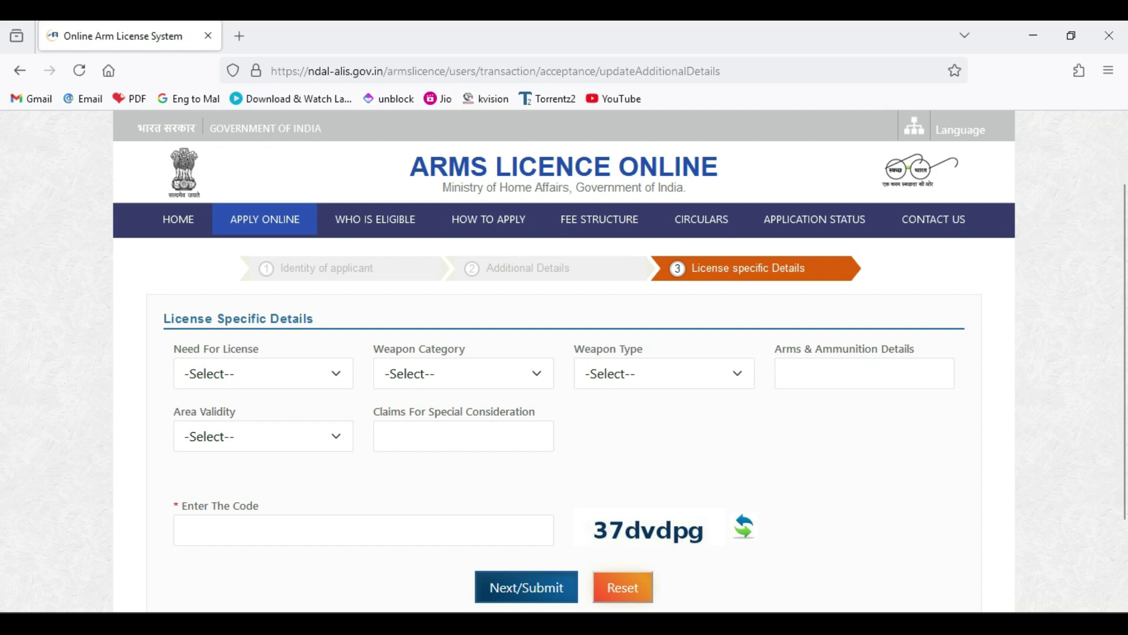
- Set Need For License to PROTECTION
left_click(263, 374)
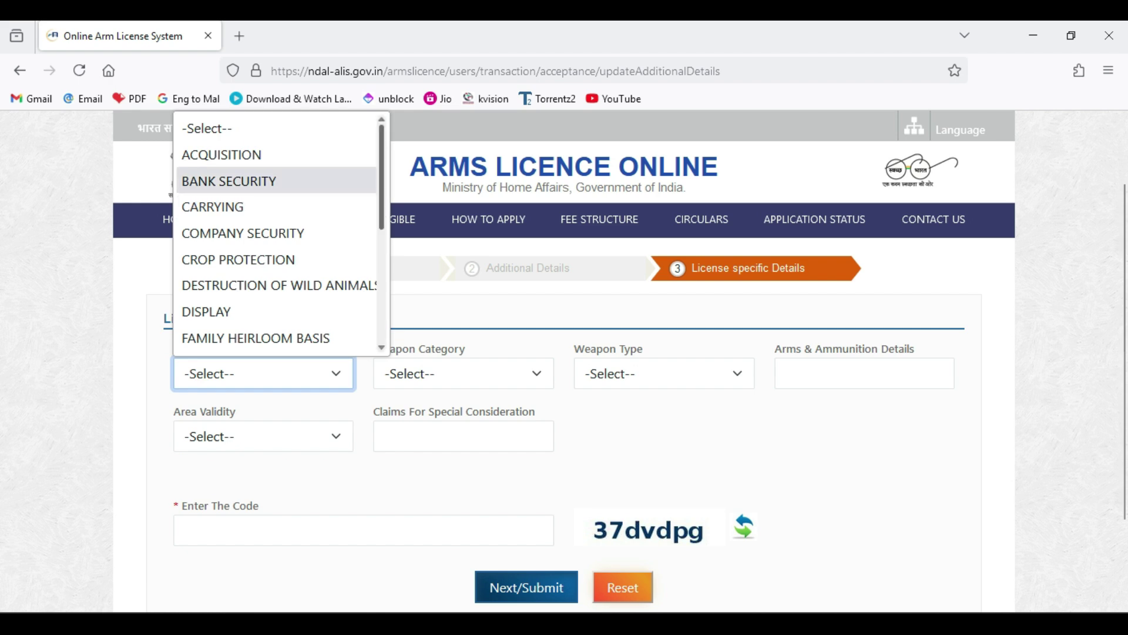
scroll(276, 213, "down", 3)
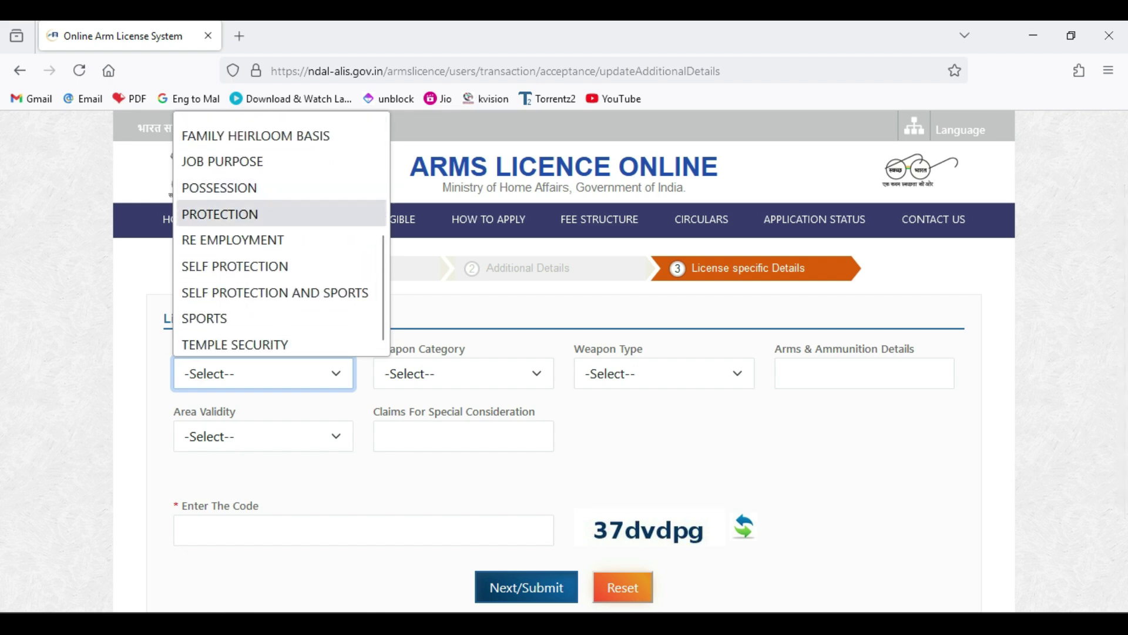
scroll(276, 188, "up", 2)
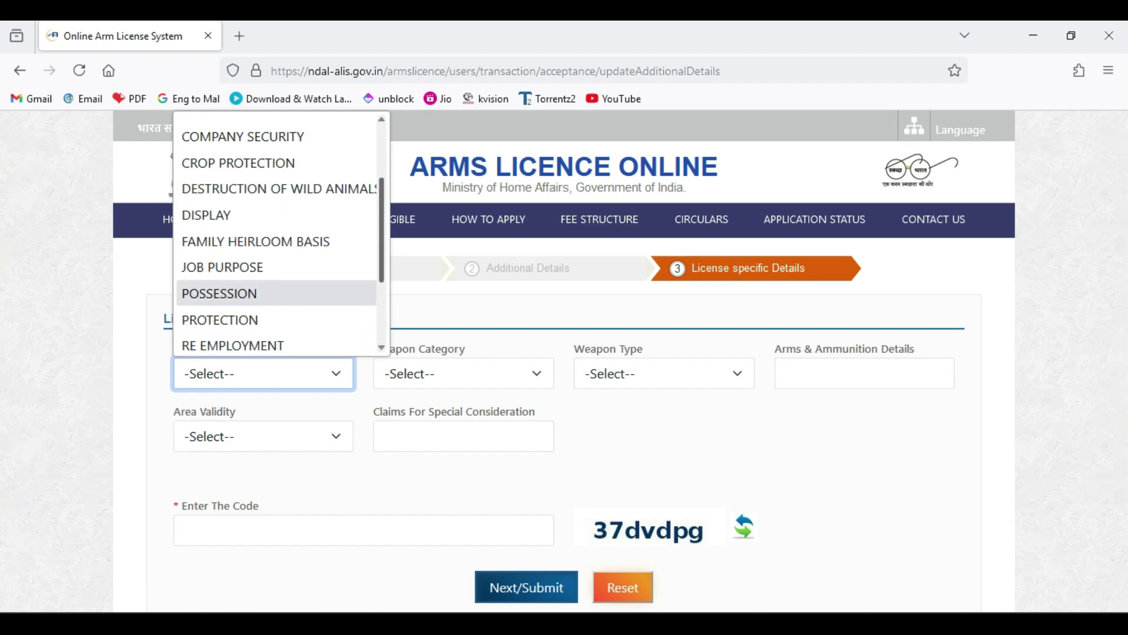
scroll(276, 235, "up", 3)
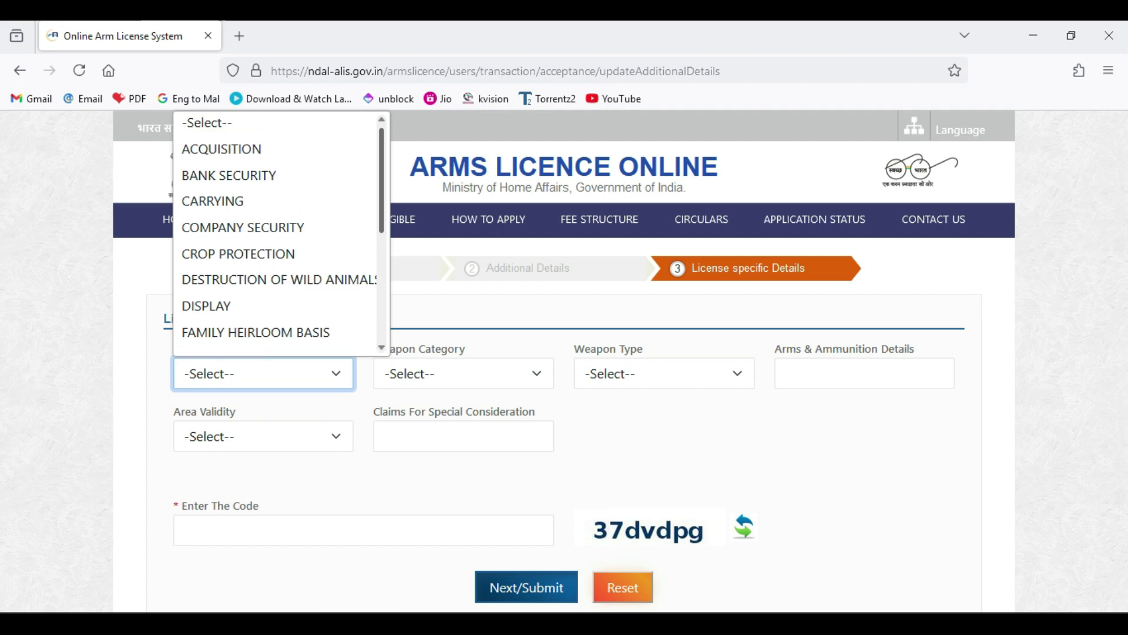
scroll(276, 230, "down", 3)
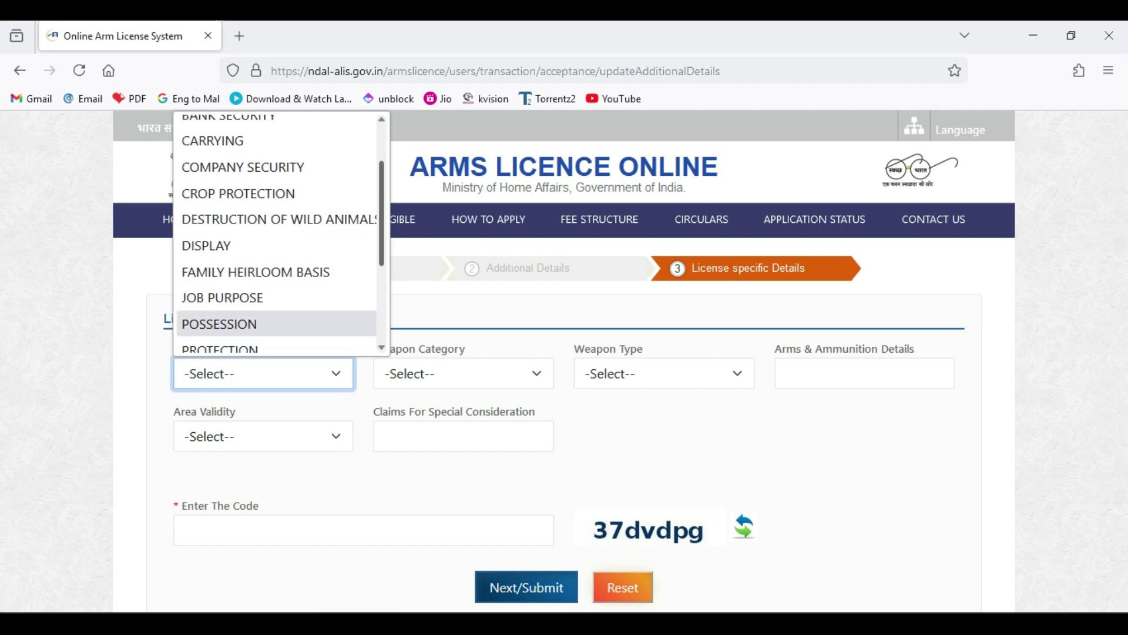
scroll(277, 230, "down", 2)
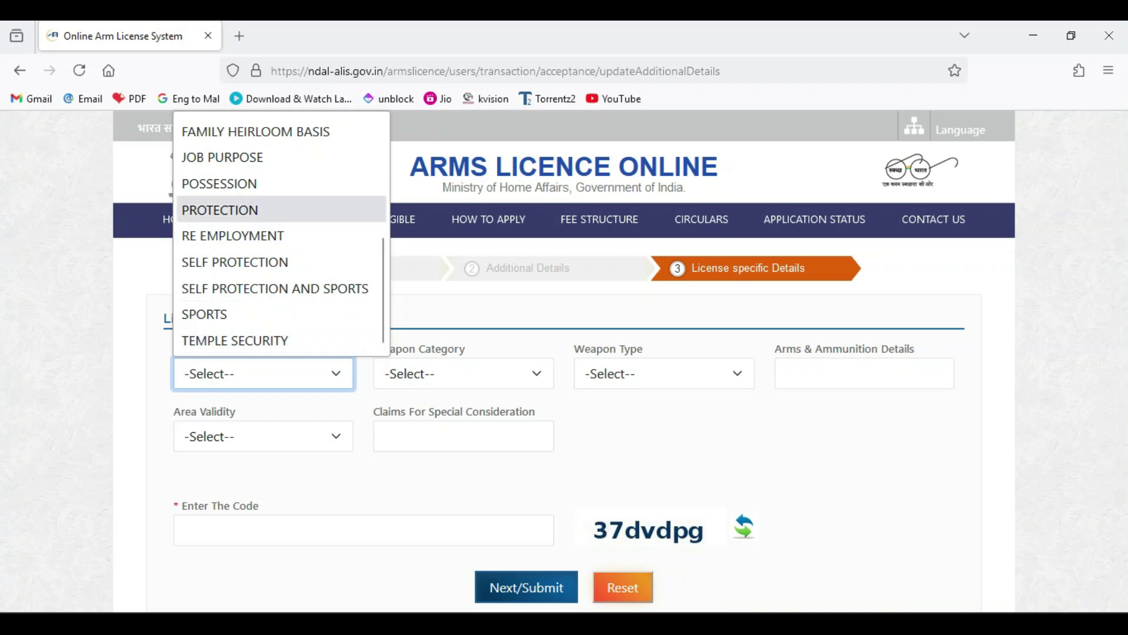
left_click(247, 211)
- Set weapon category to PERMISSIBLE and weapon type to RIFLE
left_click(463, 374)
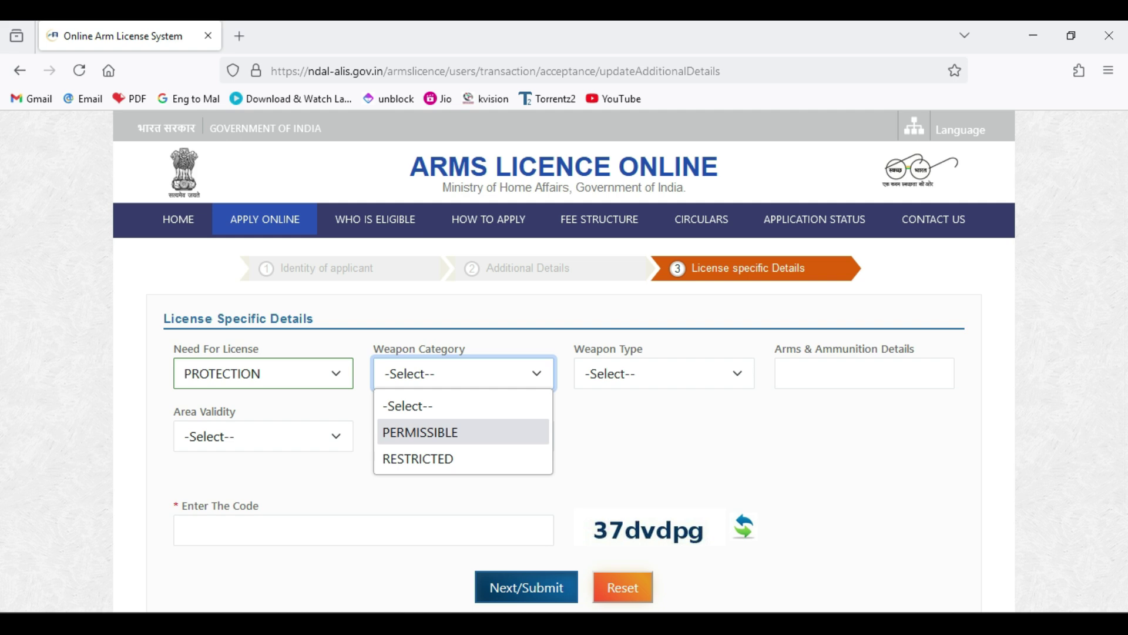
left_click(420, 432)
left_click(664, 374)
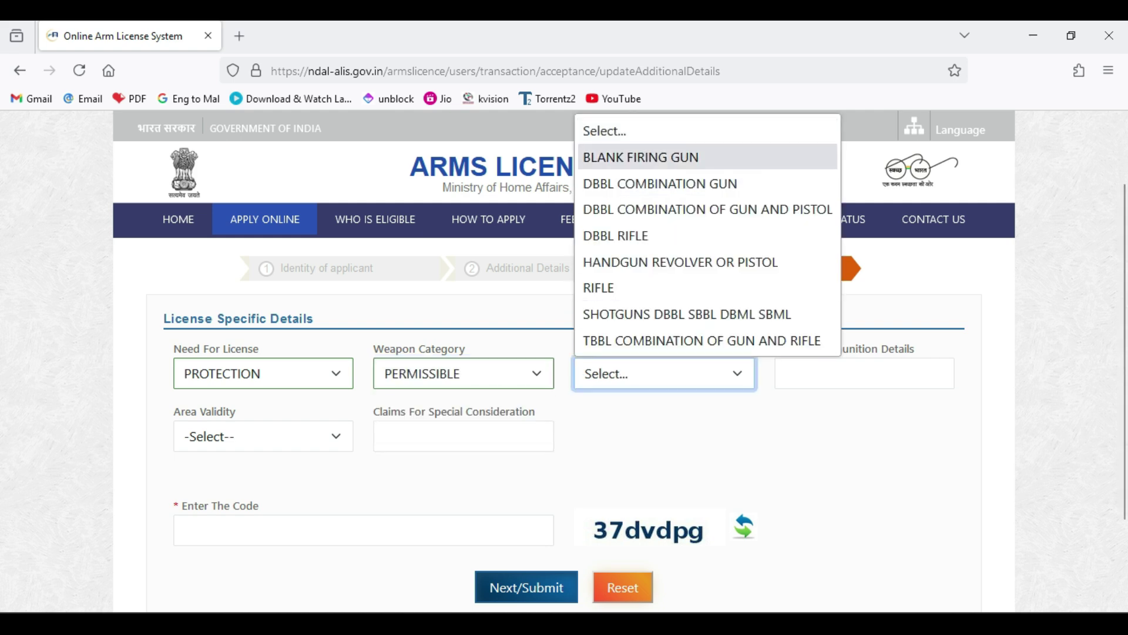
left_click(669, 437)
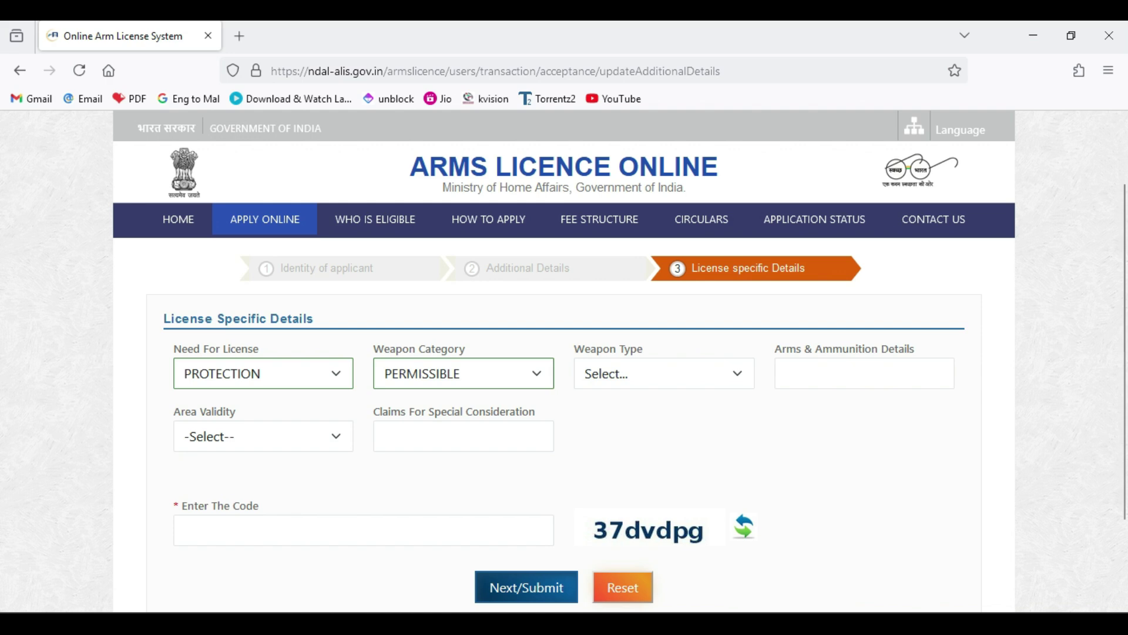
left_click(664, 373)
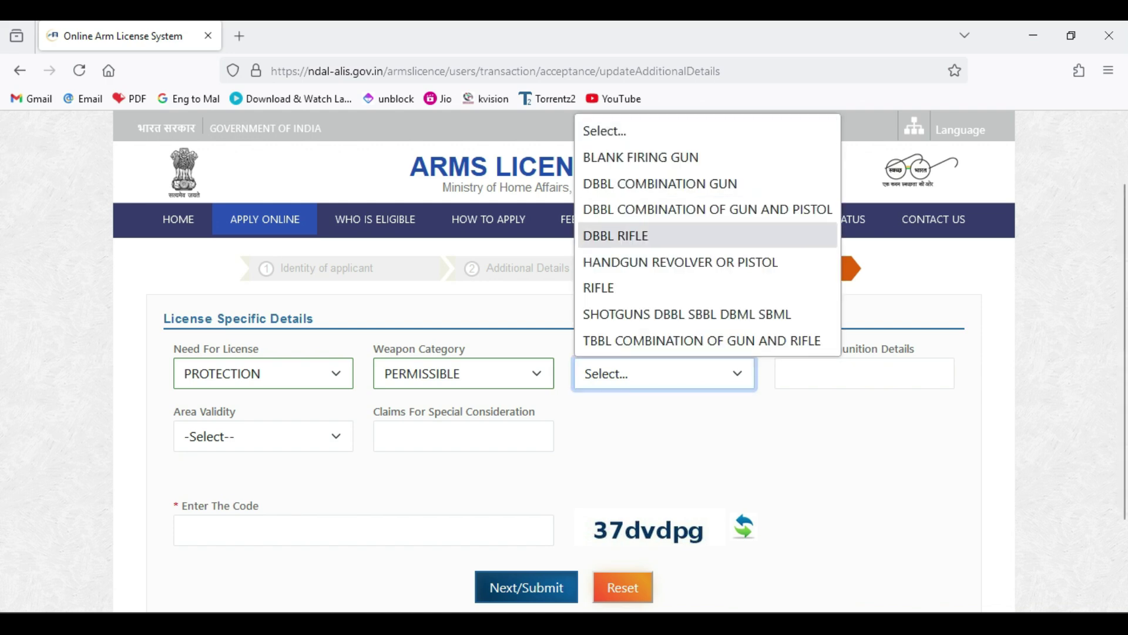
left_click(599, 287)
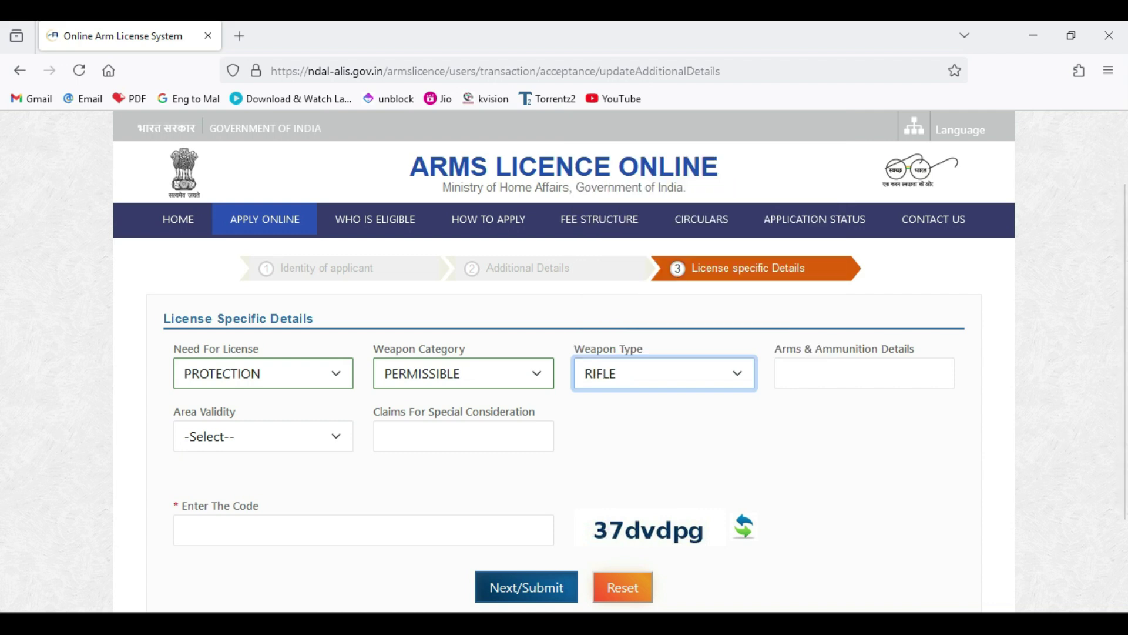
left_click(865, 373)
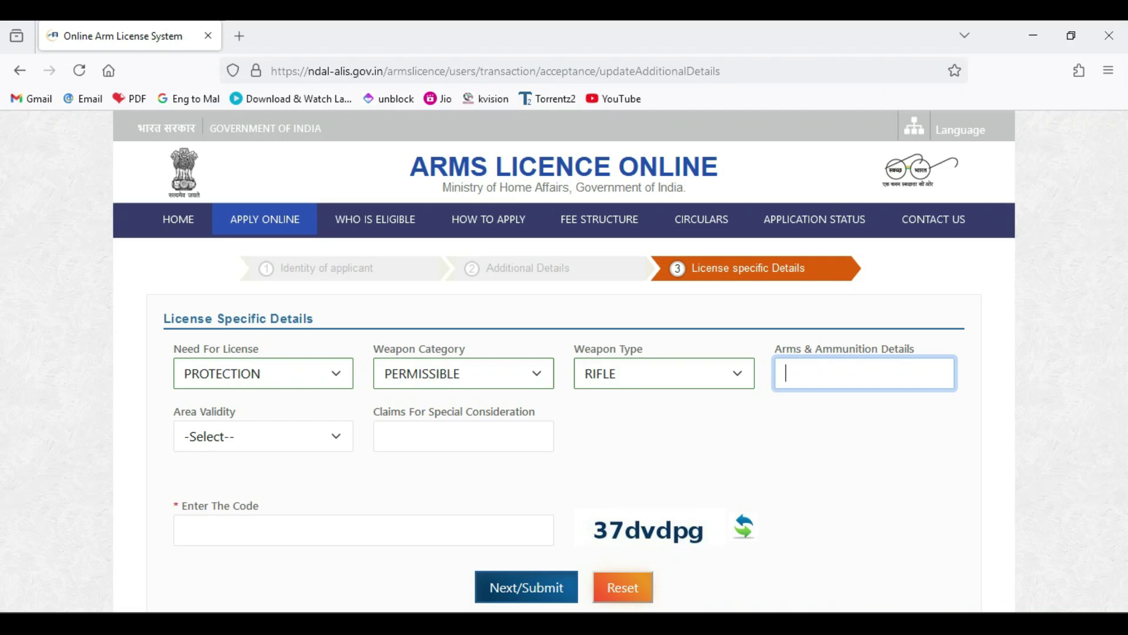
- Enter INDIAN MADE as the arms and ammunition details and set area validity to DISTRICT
type("INDIA")
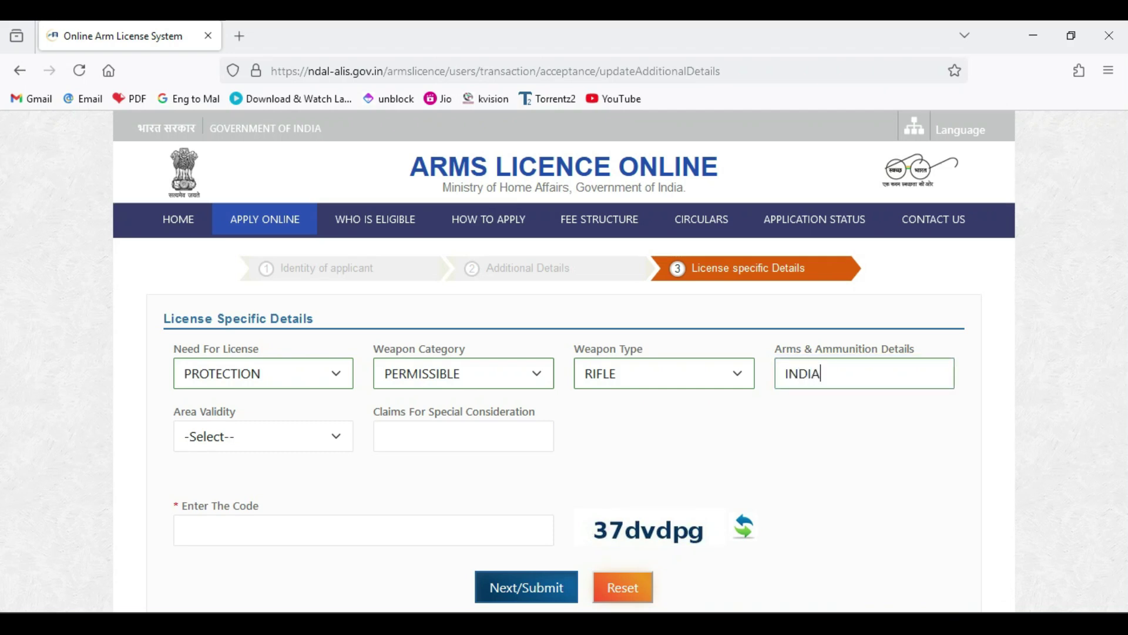
type("N MADE")
left_click(263, 436)
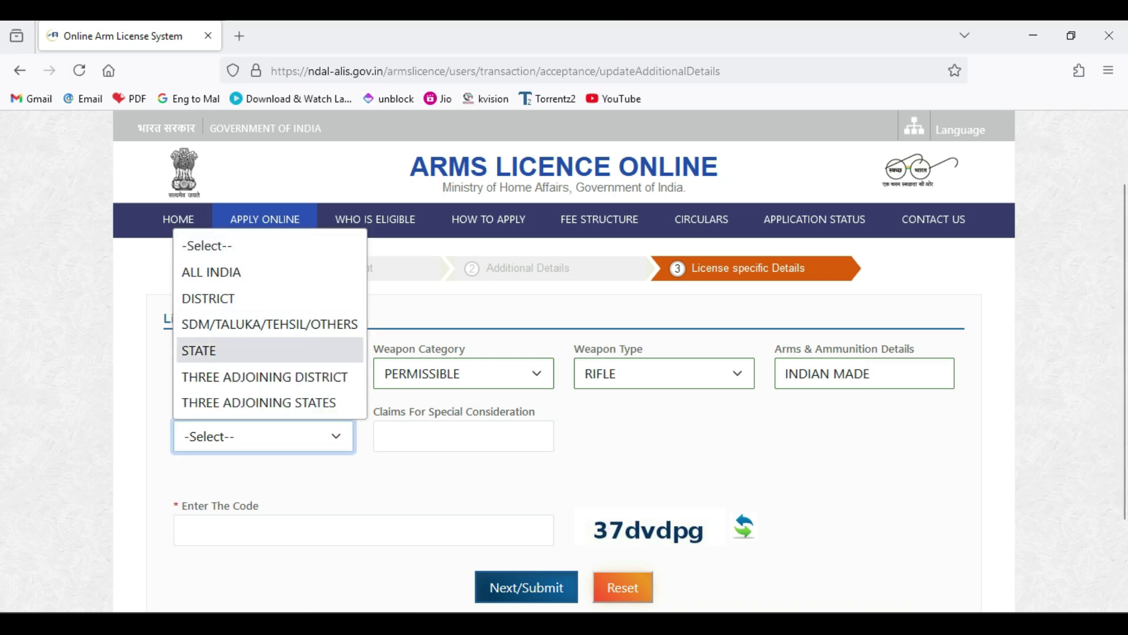
left_click(235, 298)
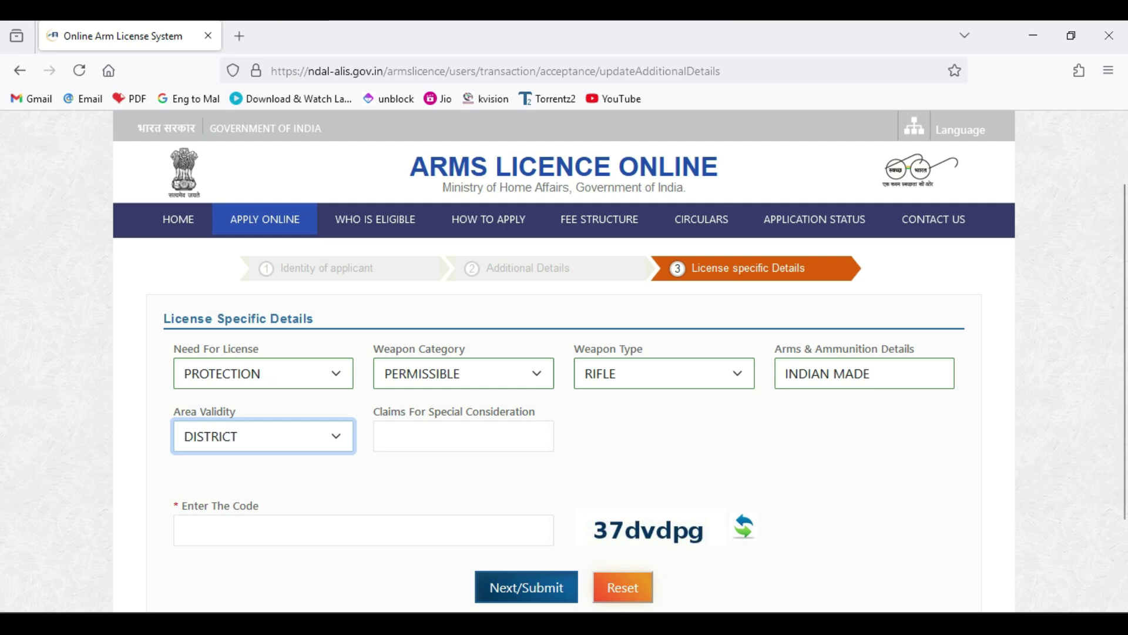
left_click(263, 436)
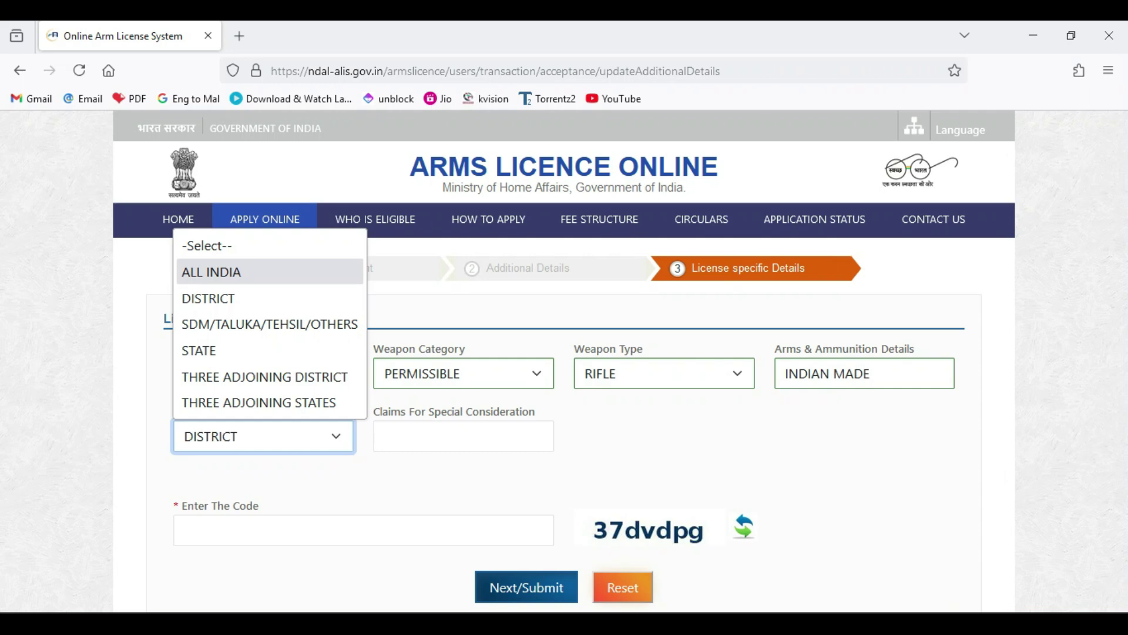
key("Return")
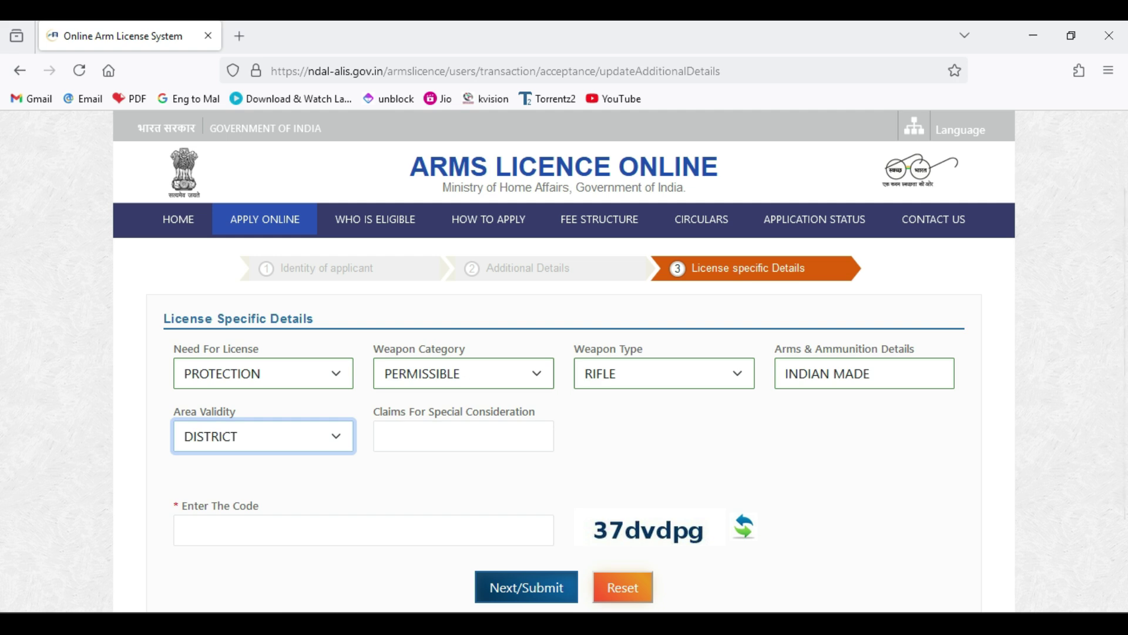
key("Tab")
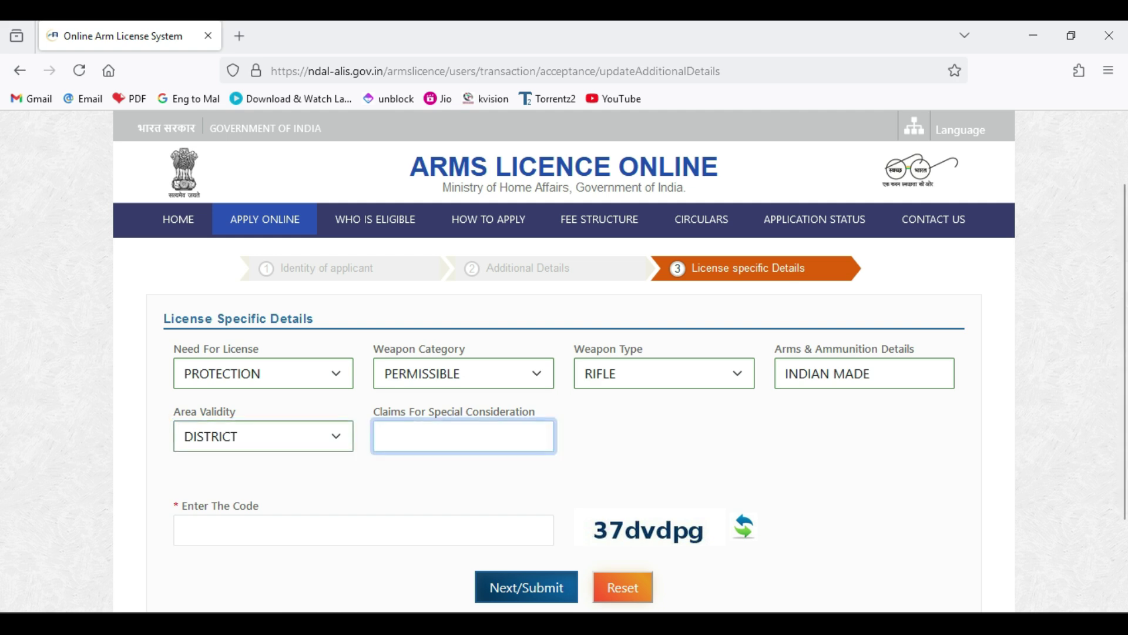
- Enter the displayed captcha into the verification code field and try submitting the details
scroll(564, 376, "down", 2)
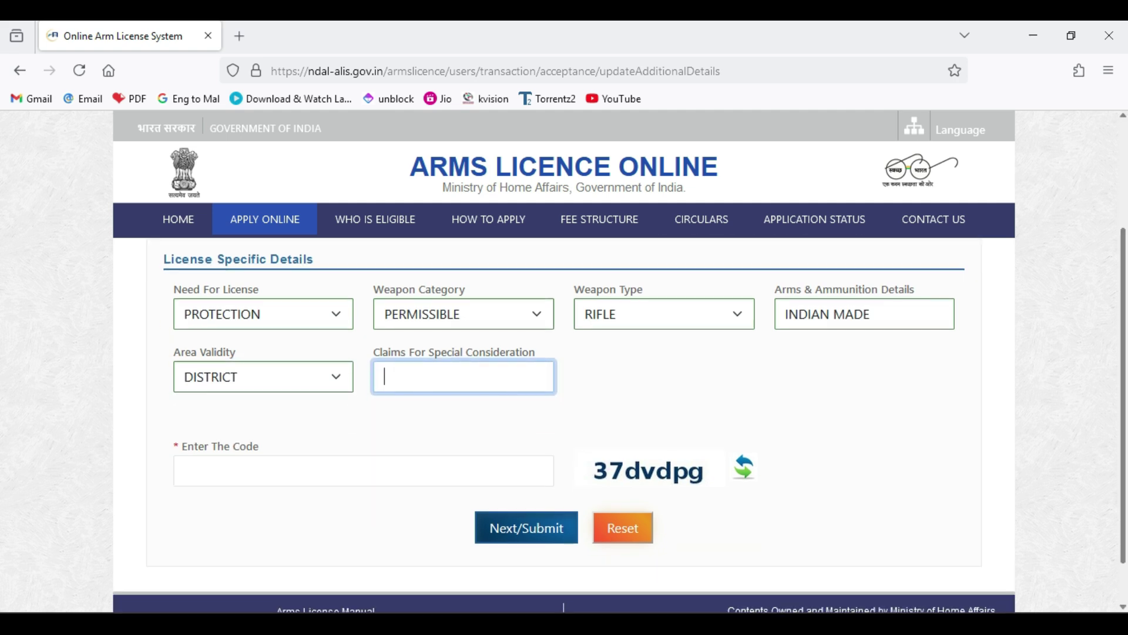
key("Tab")
type("37")
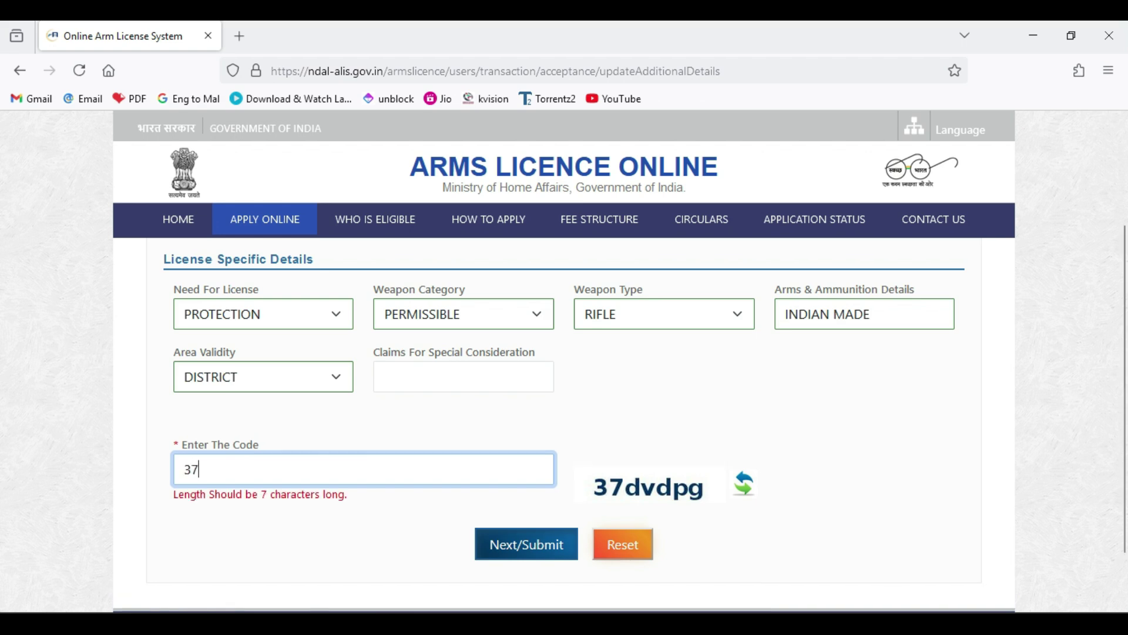
type("dvd")
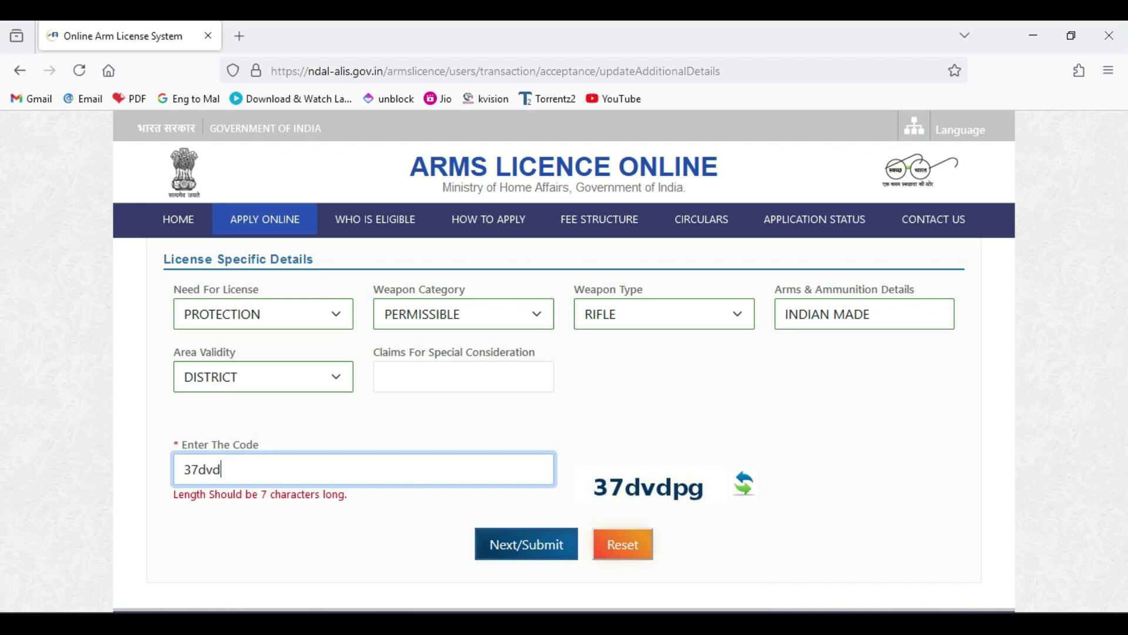
type("pg")
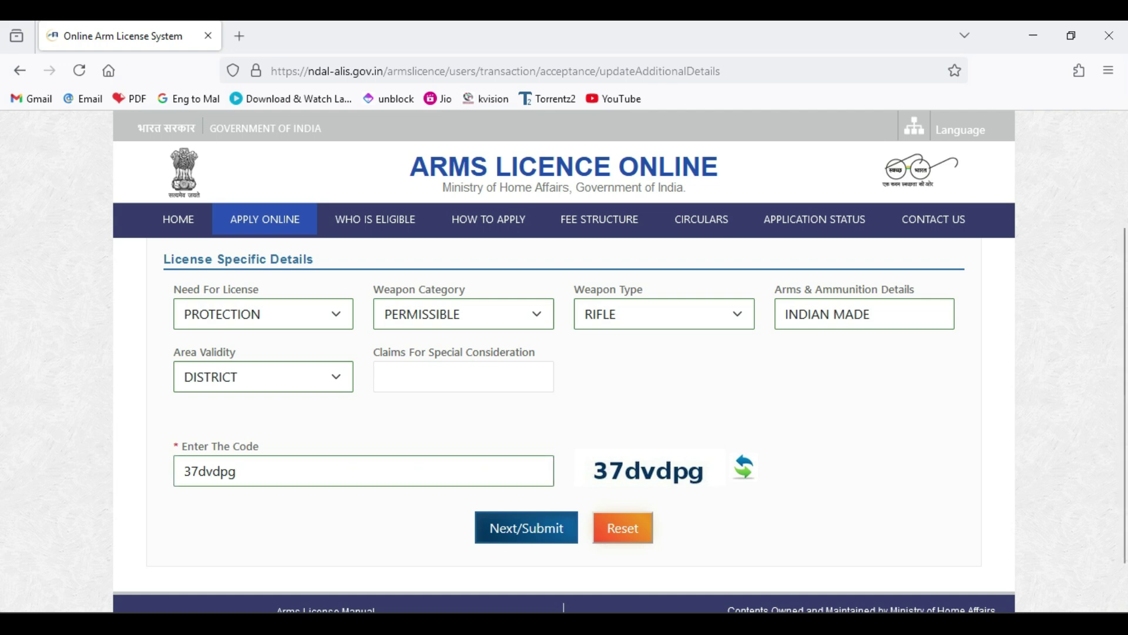
left_click(527, 528)
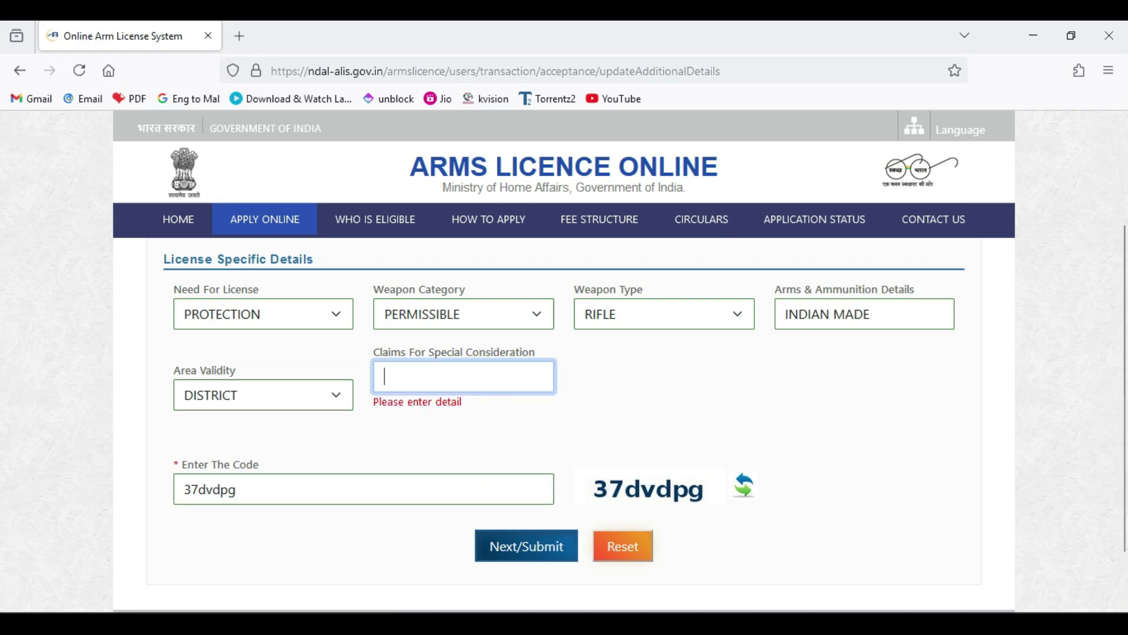
- Claim PERSONAL SECURITY as special consideration and submit the licence application
left_click(463, 377)
key("Down")
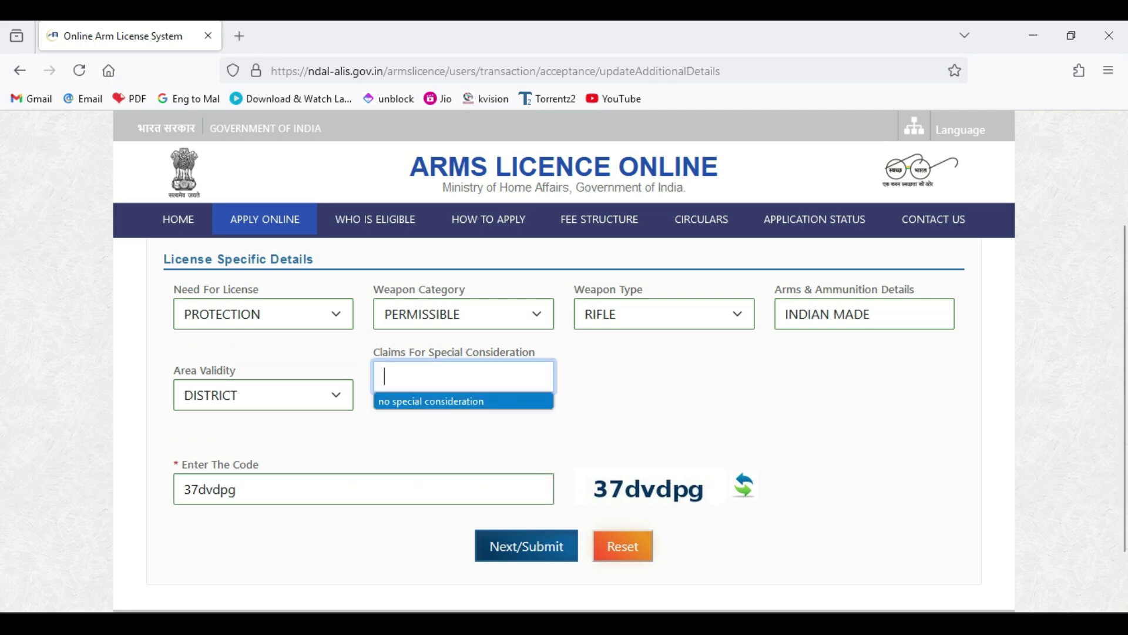
key("Return")
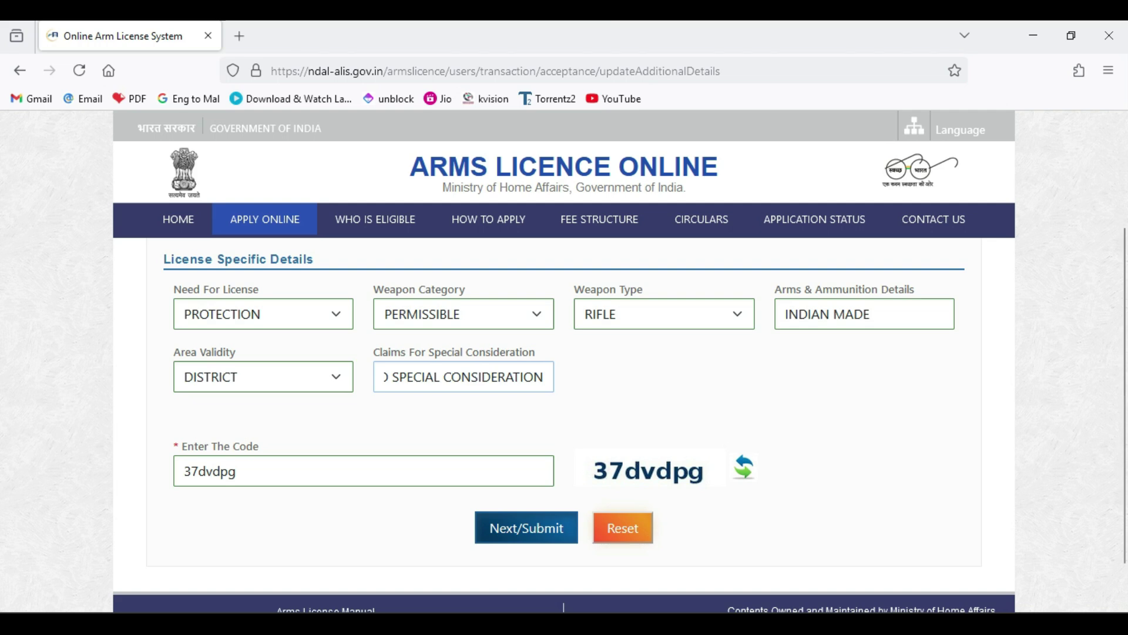
left_click(527, 532)
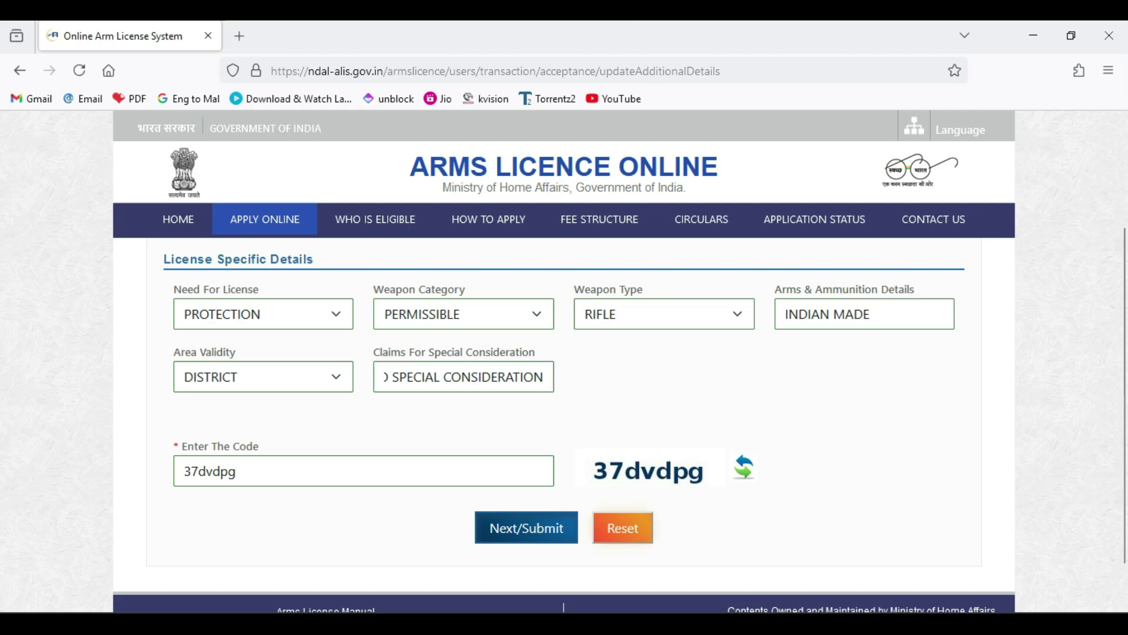
key("shift+Left")
key("shift+Left")
key("shift+Left")
key("shift+Left")
key("shift+Left")
key("shift+Left")
key("shift+Left")
key("shift+Left")
key("shift+Left")
key("shift+Left")
key("shift+Left")
key("shift+Left")
key("shift+Left")
key("shift+Left")
key("shift+Left")
key("shift+Left")
key("shift+Left")
key("shift+Left")
key("shift+Left")
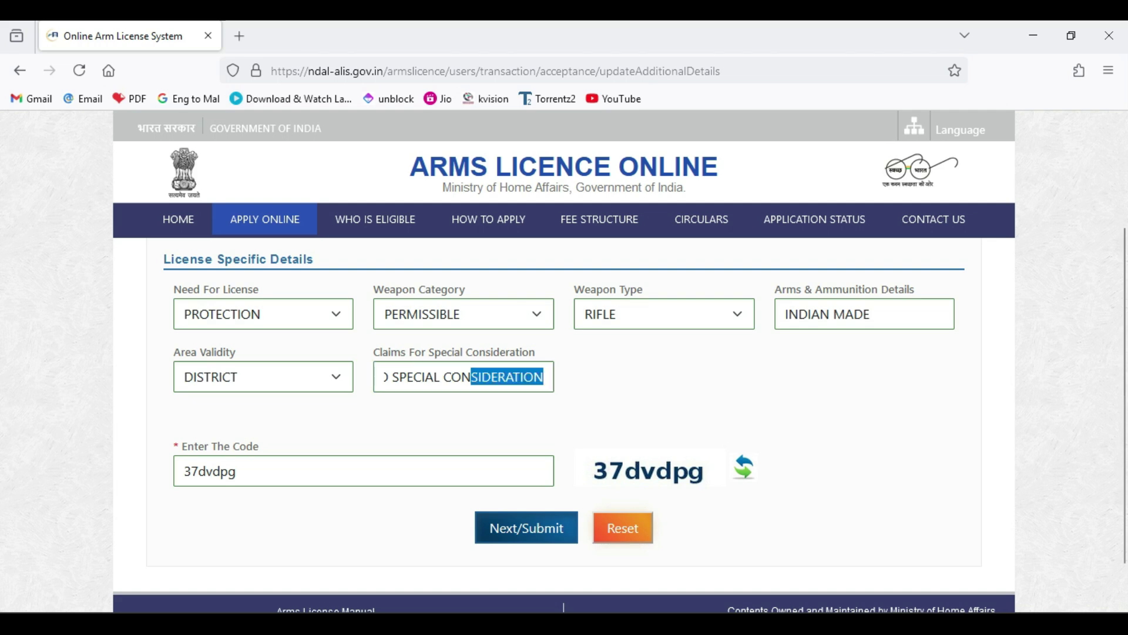
key("BackSpace")
key("BackSpace")
key("BackSpace")
key("BackSpace")
key("BackSpace")
key("BackSpace")
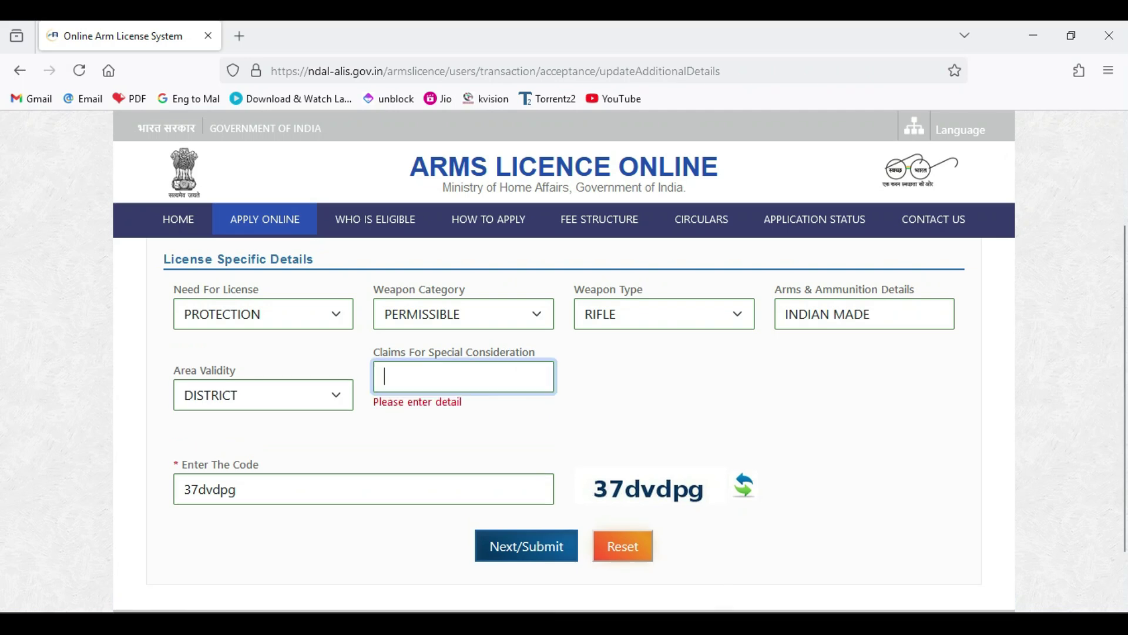
type("PERSONAL SEC")
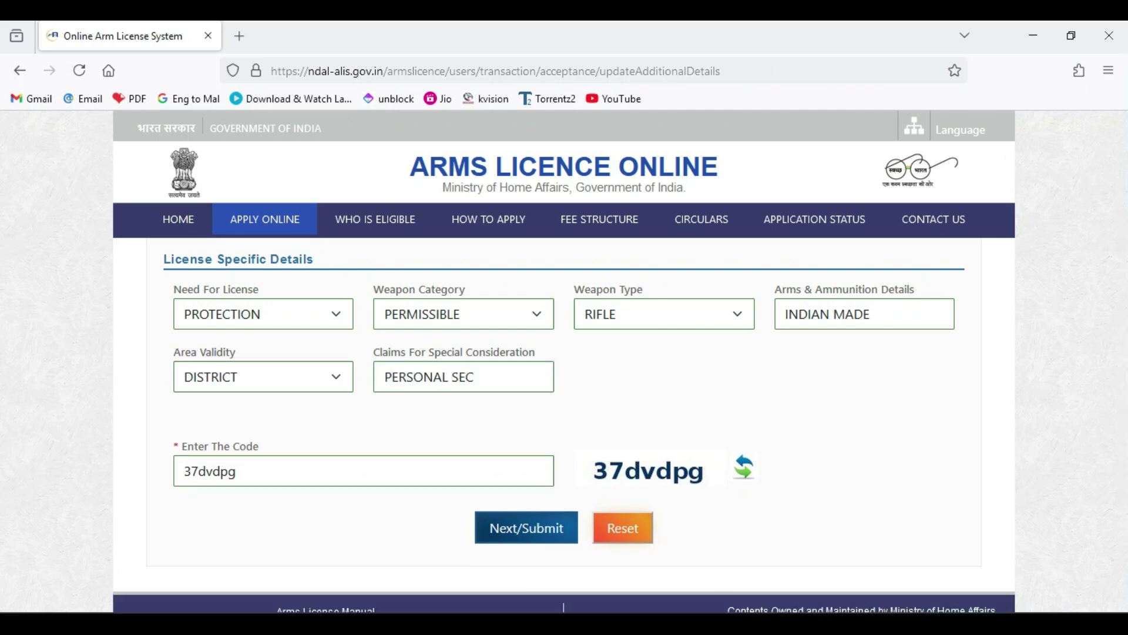
type("URITY")
key("Return")
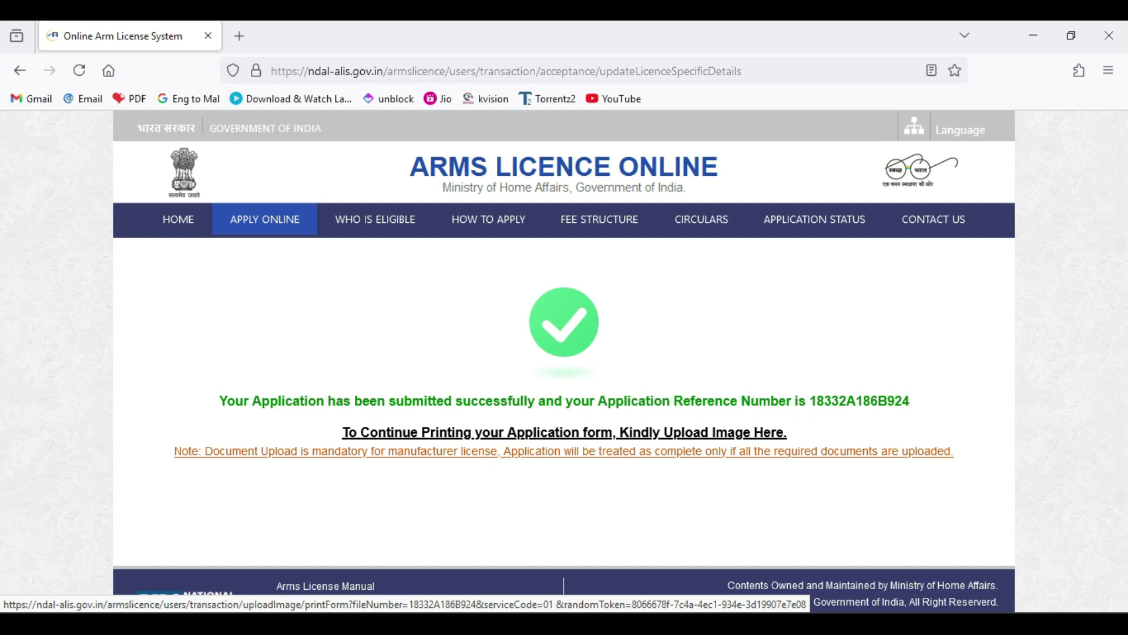
- Go to the photo and signature upload page and browse for the applicant's photograph
left_click(564, 432)
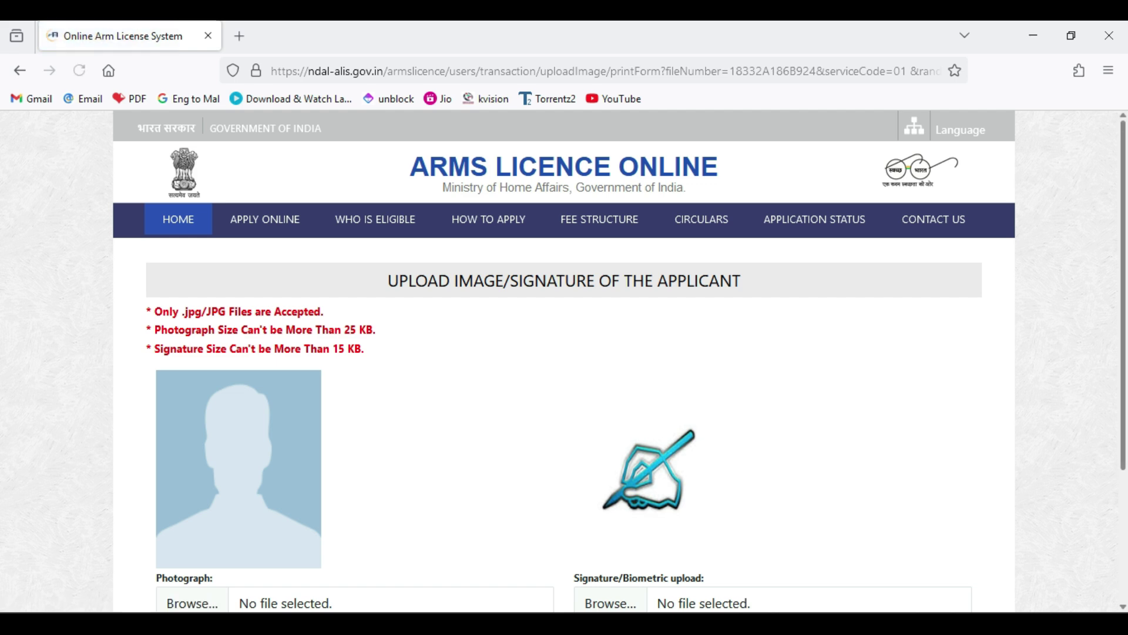
scroll(564, 411, "down", 3)
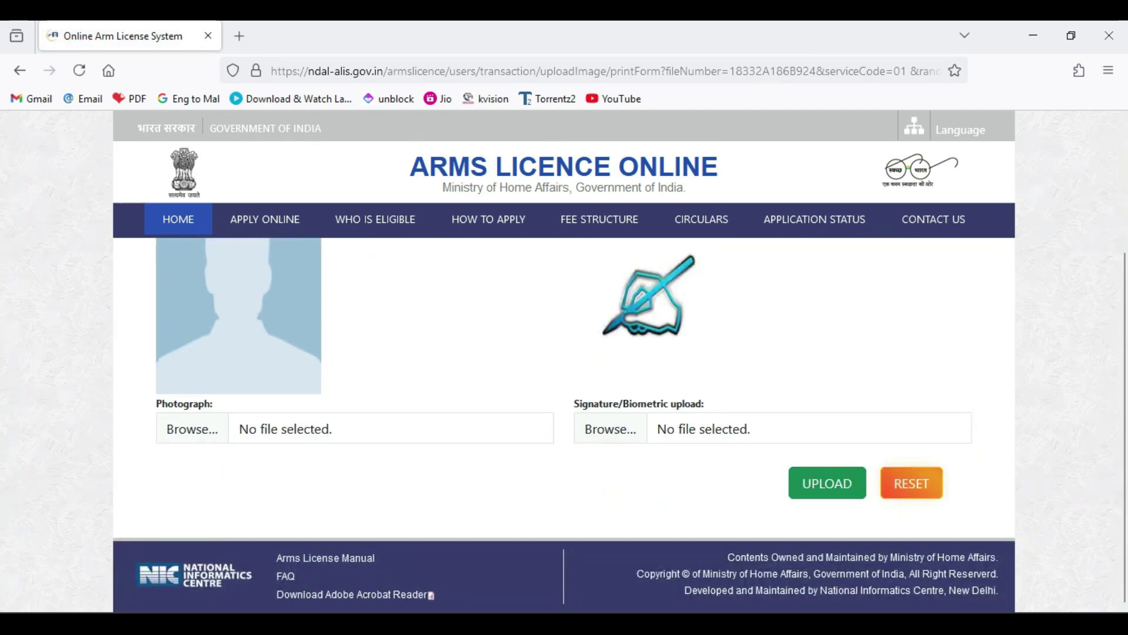
left_click(192, 429)
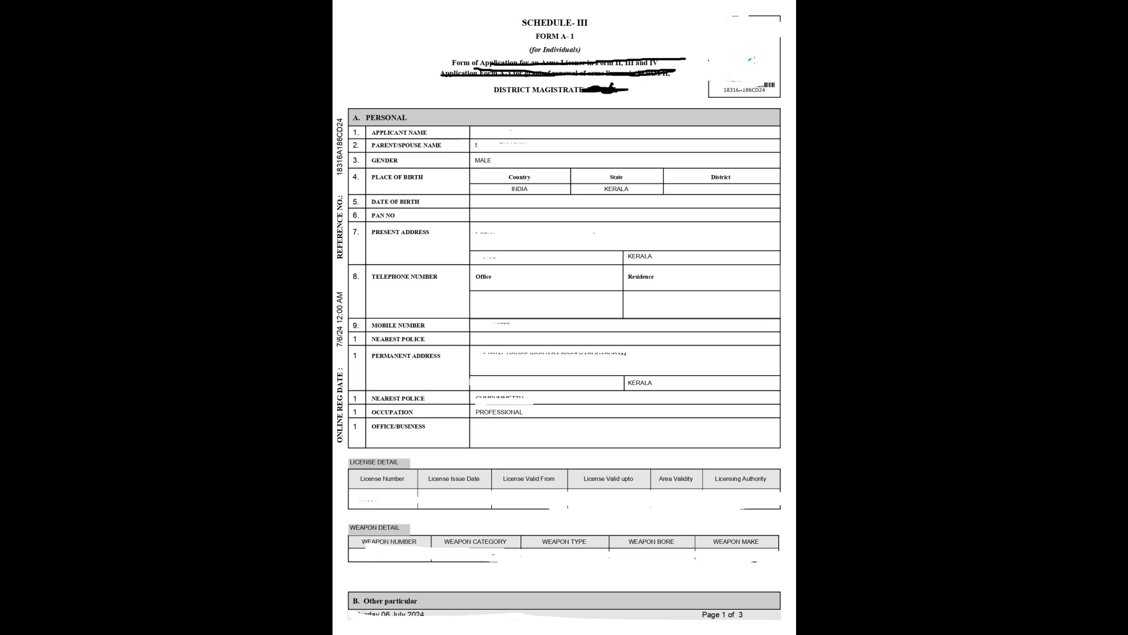